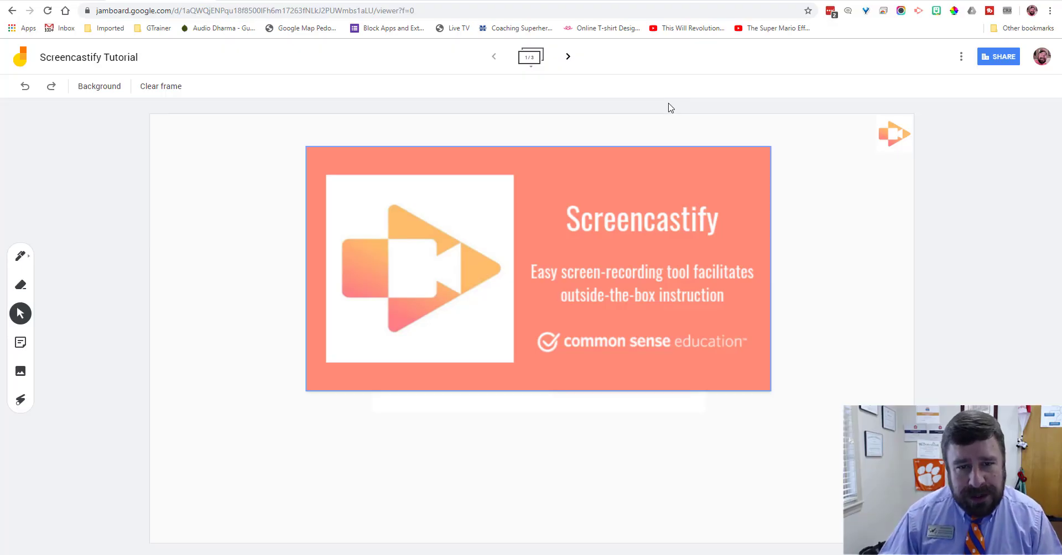
Select the Screencastify image on the frame and launch the Screencastify extension from the toolbar
{"action": "left_click", "coordinate": [574, 183]}
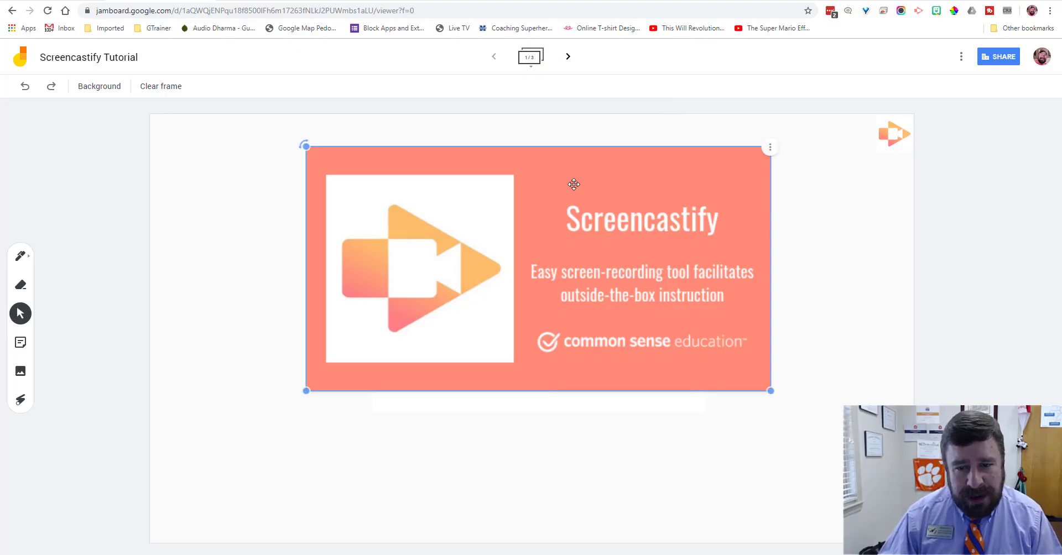
{"action": "left_click", "coordinate": [919, 12]}
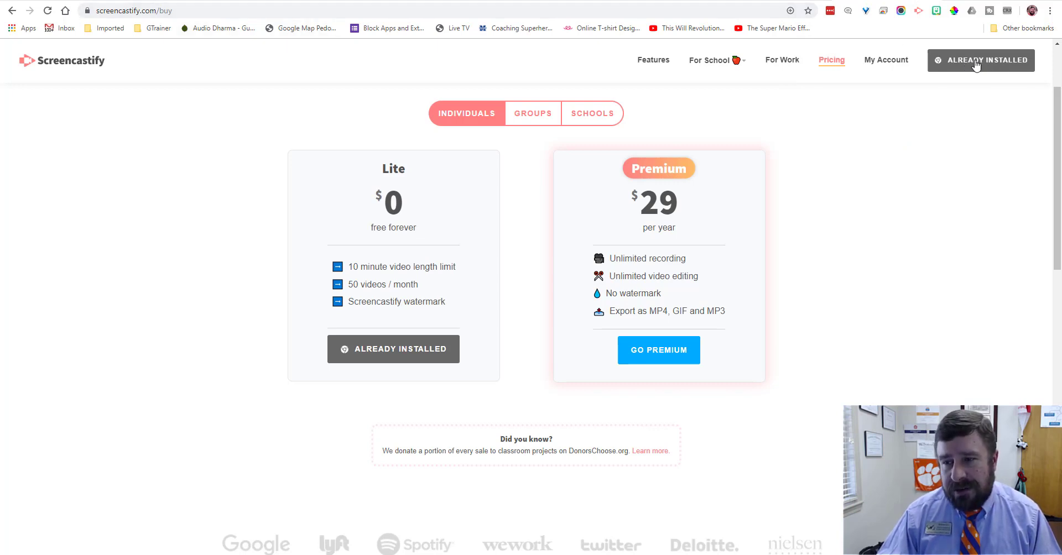
Switch back to the Jamboard Screencastify Tutorial tab with Ctrl+Tab
{"action": "key", "text": "ctrl+Tab"}
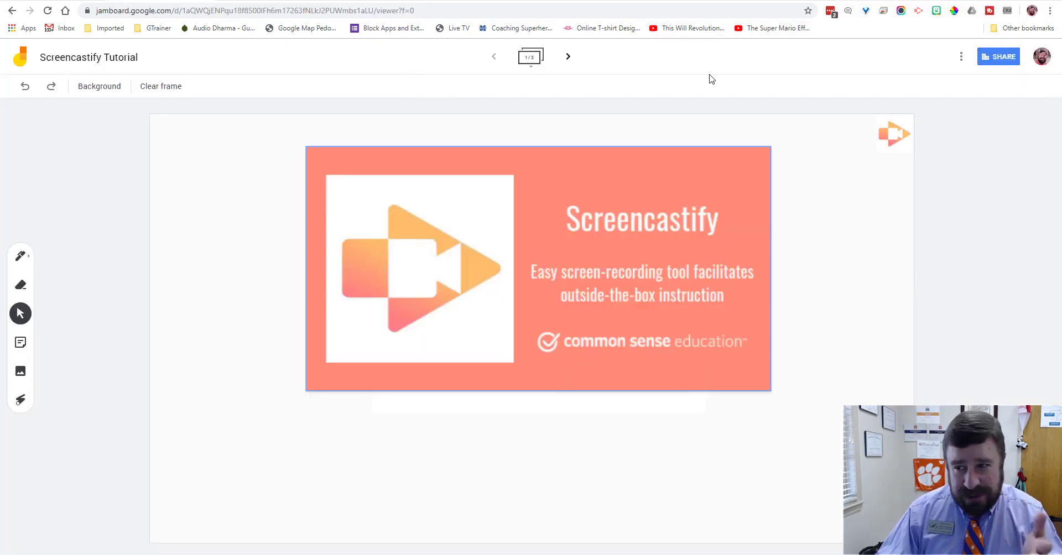
Select, deselect and reselect the Screencastify image, then paste with Ctrl+V
{"action": "left_click", "coordinate": [614, 259]}
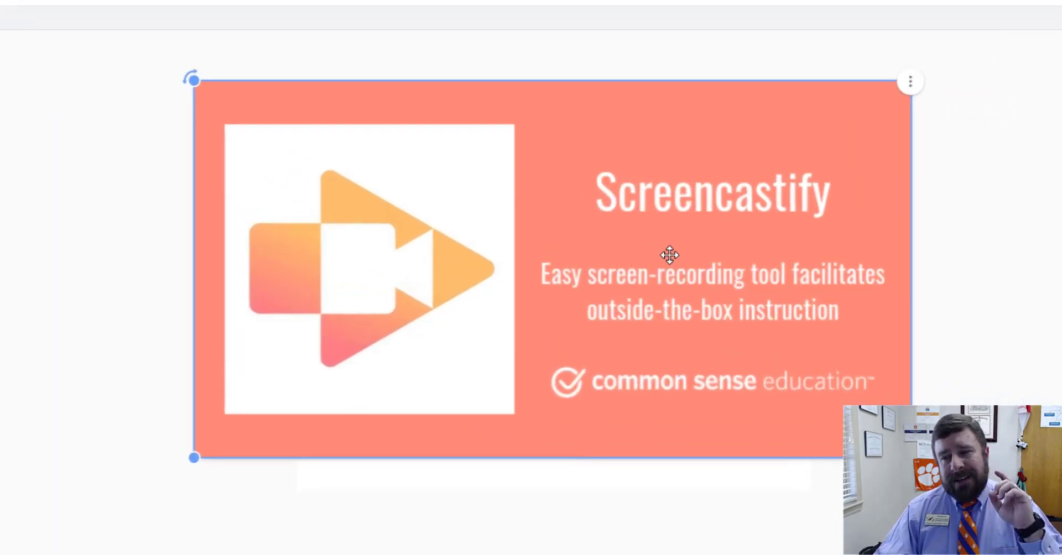
{"action": "left_click", "coordinate": [1030, 24]}
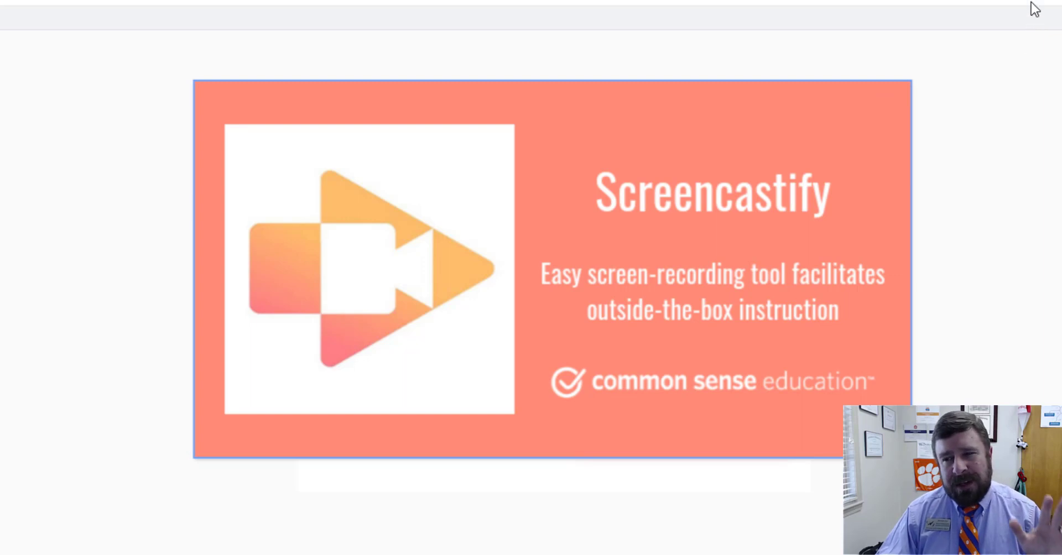
{"action": "left_click", "coordinate": [609, 181]}
{"action": "key", "text": "ctrl+v"}
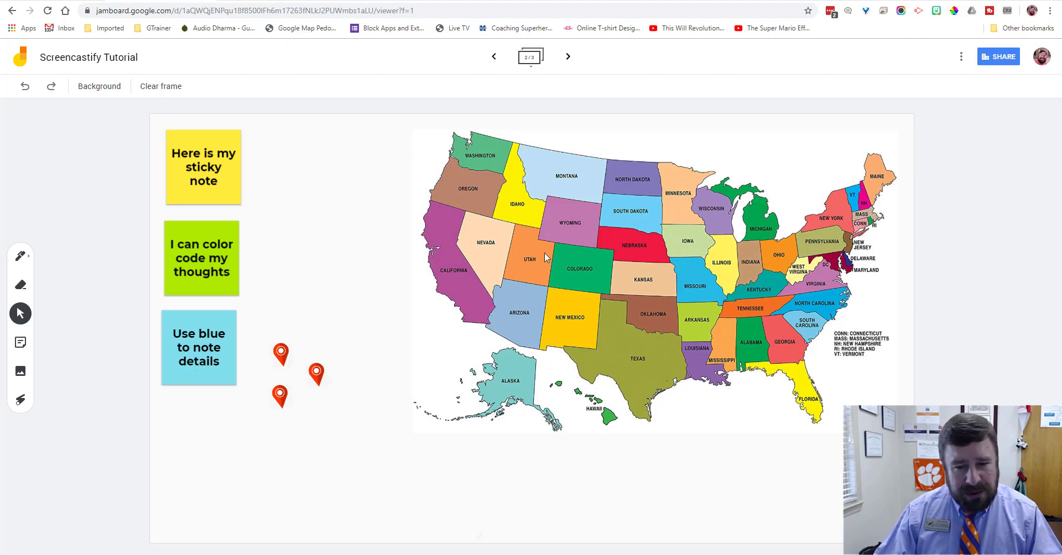
Drag the three red pins onto South Carolina, Georgia and Kentucky
{"action": "left_click_drag", "start_coordinate": [316, 371], "coordinate": [803, 312]}
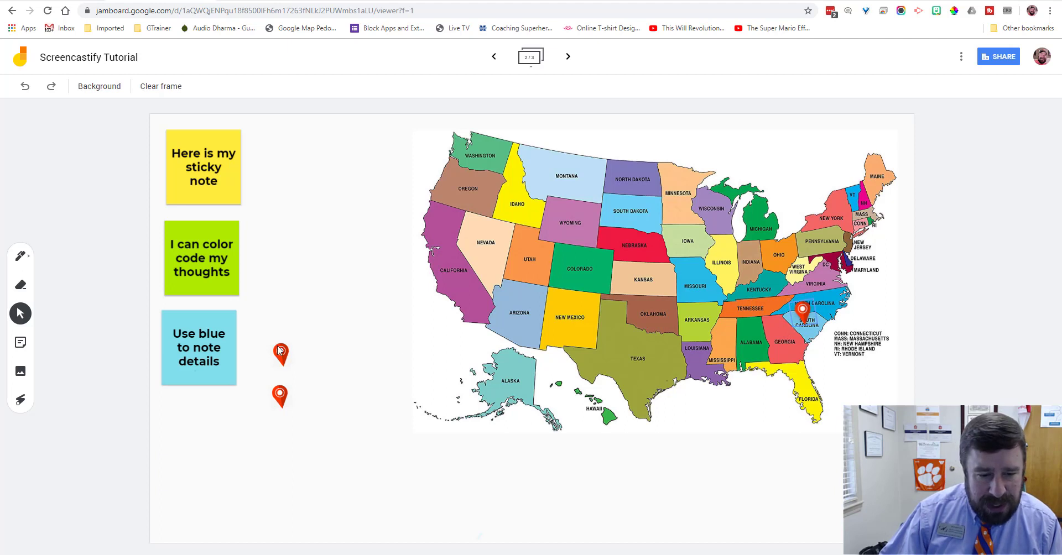
{"action": "left_click_drag", "start_coordinate": [280, 350], "coordinate": [777, 324]}
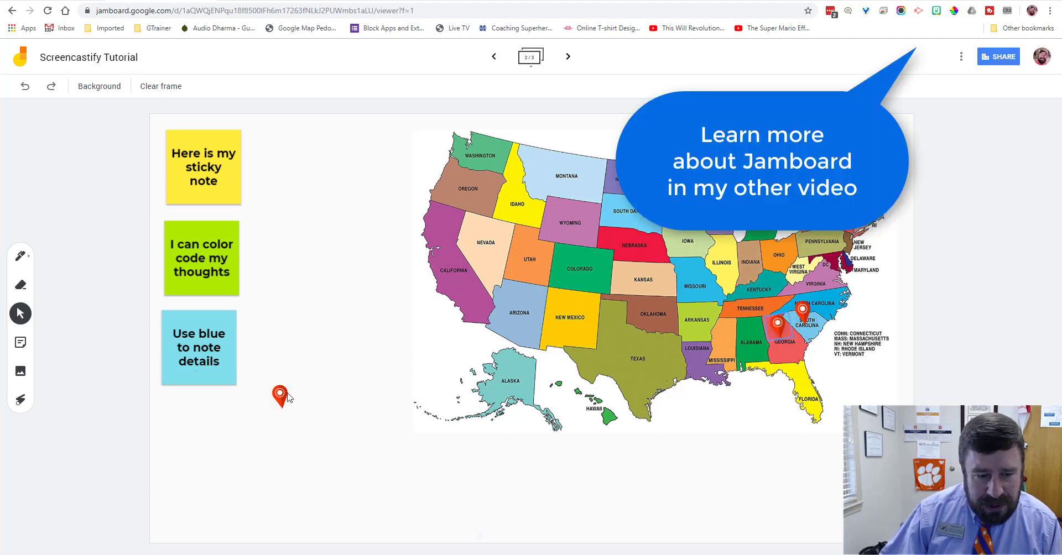
{"action": "left_click_drag", "start_coordinate": [286, 393], "coordinate": [766, 295]}
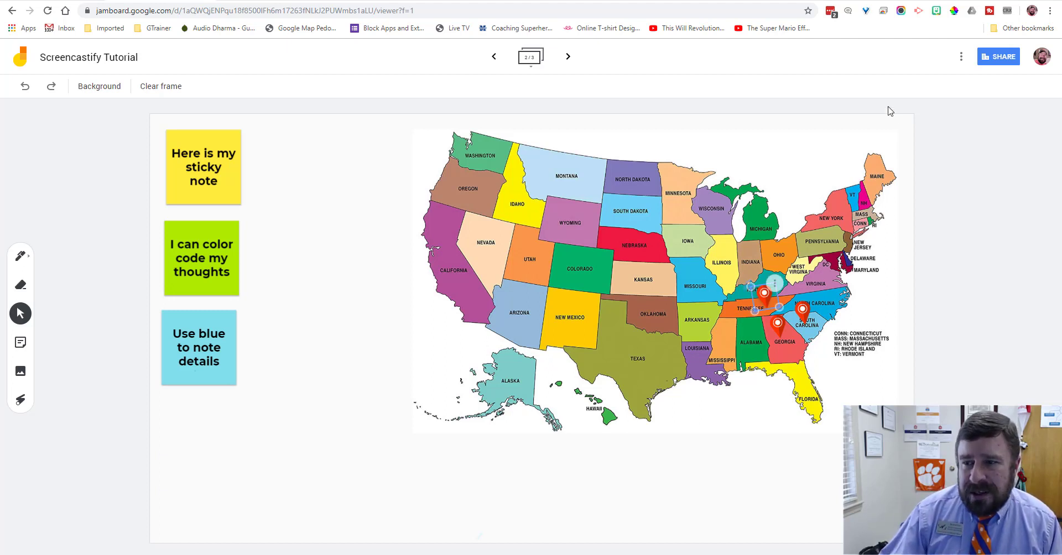
Sign in to Screencastify with Google and allow camera and microphone access
{"action": "left_click", "coordinate": [918, 11]}
{"action": "left_click", "coordinate": [599, 326]}
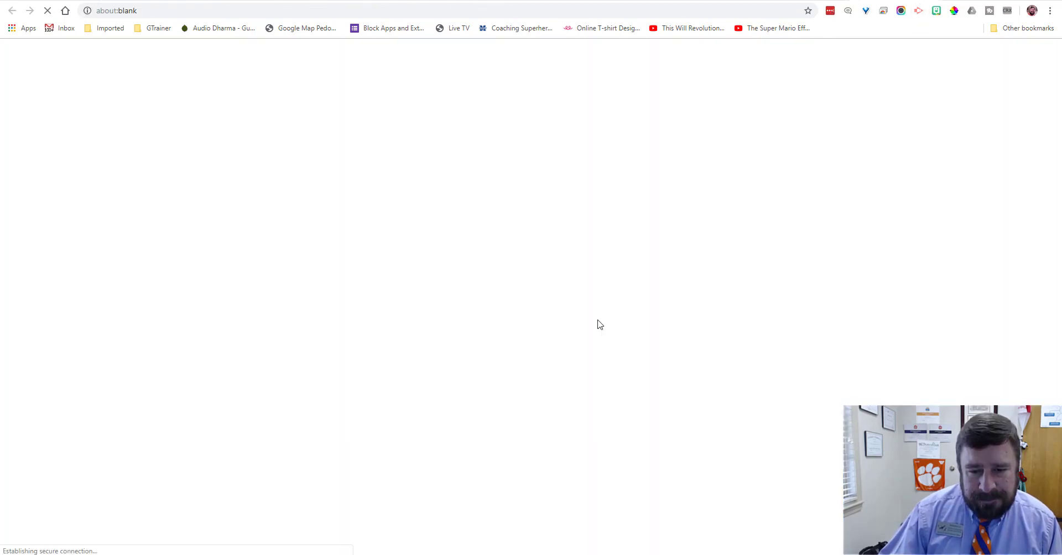
{"action": "left_click", "coordinate": [579, 349]}
{"action": "left_click", "coordinate": [587, 109]}
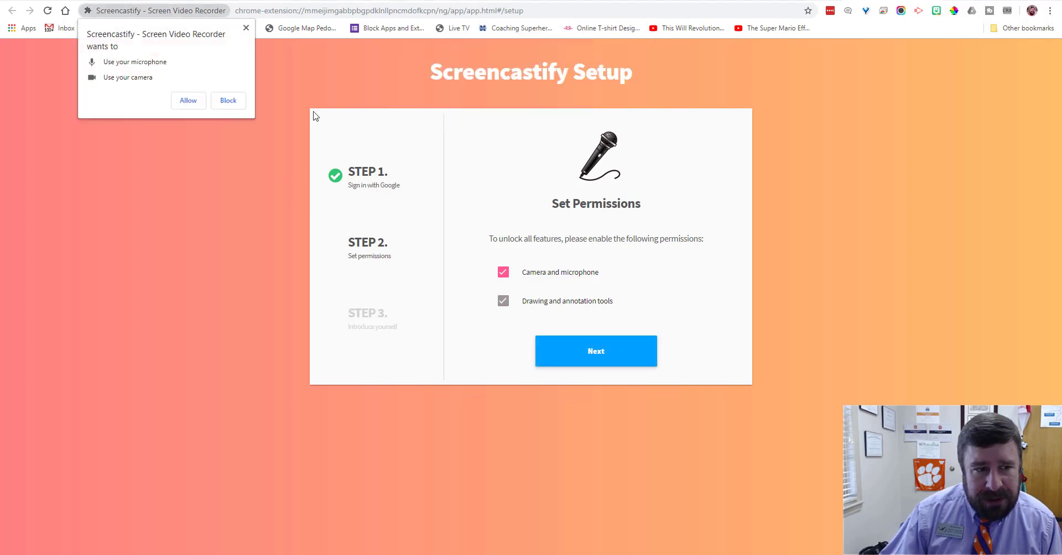
{"action": "left_click", "coordinate": [220, 105]}
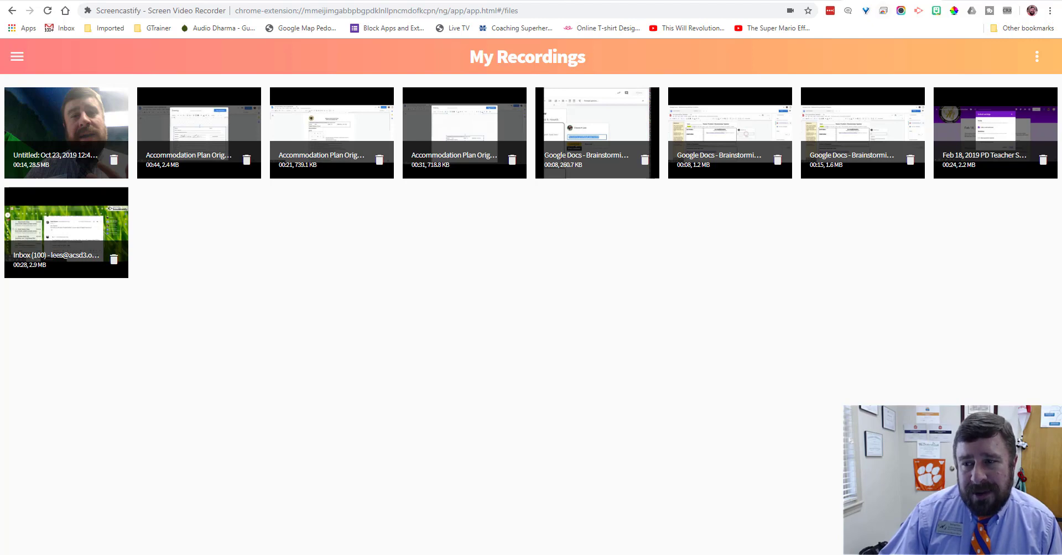
Back on the Jamboard board, choose Desktop as the Screencastify recording source
{"action": "left_click", "coordinate": [185, 1]}
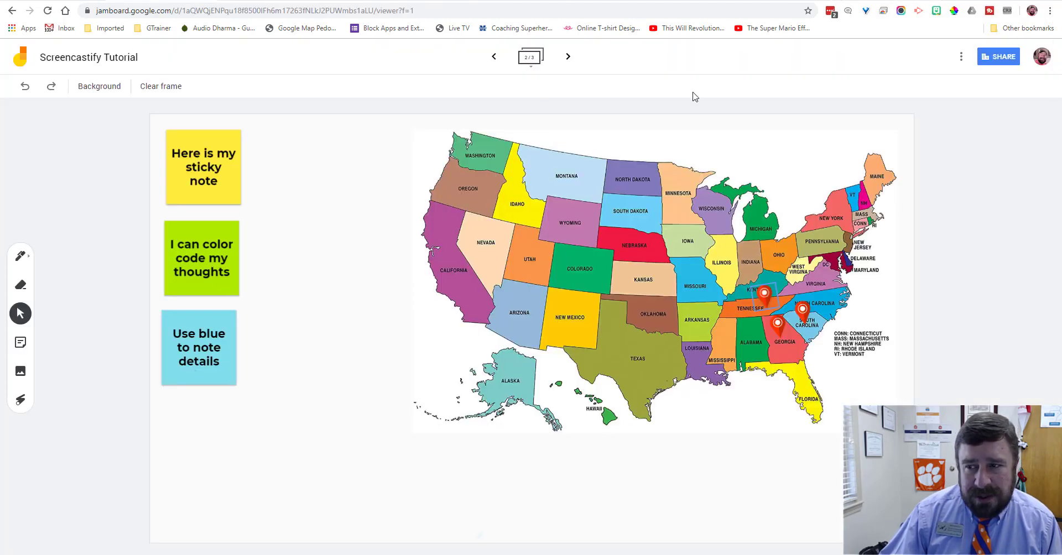
{"action": "left_click", "coordinate": [918, 10]}
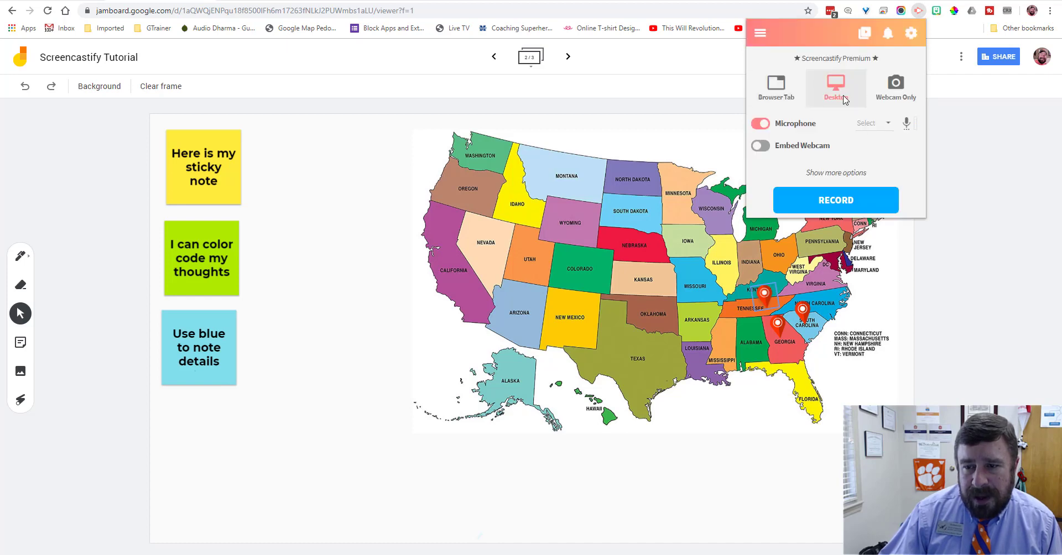
{"action": "left_click", "coordinate": [781, 102]}
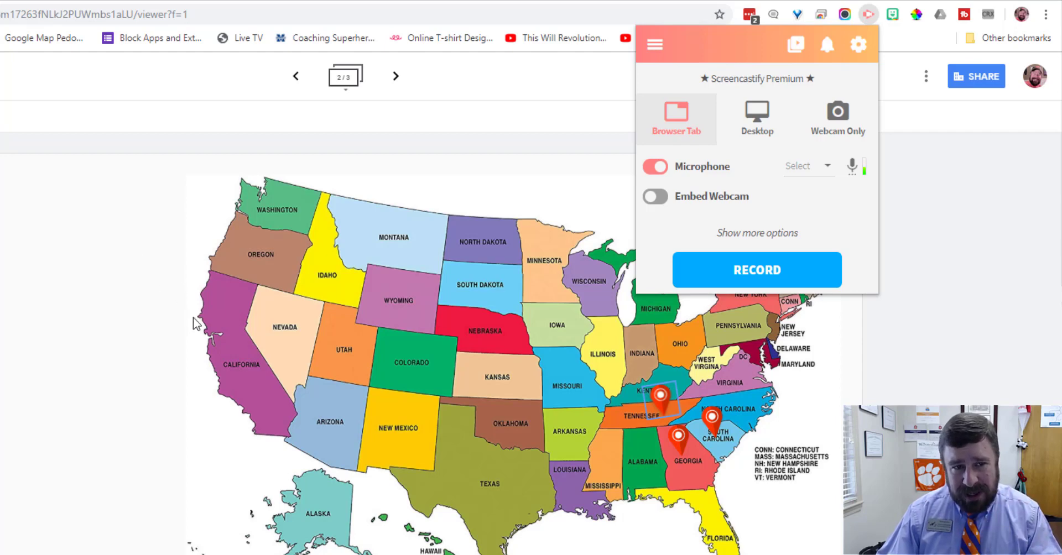
{"action": "left_click", "coordinate": [48, 13]}
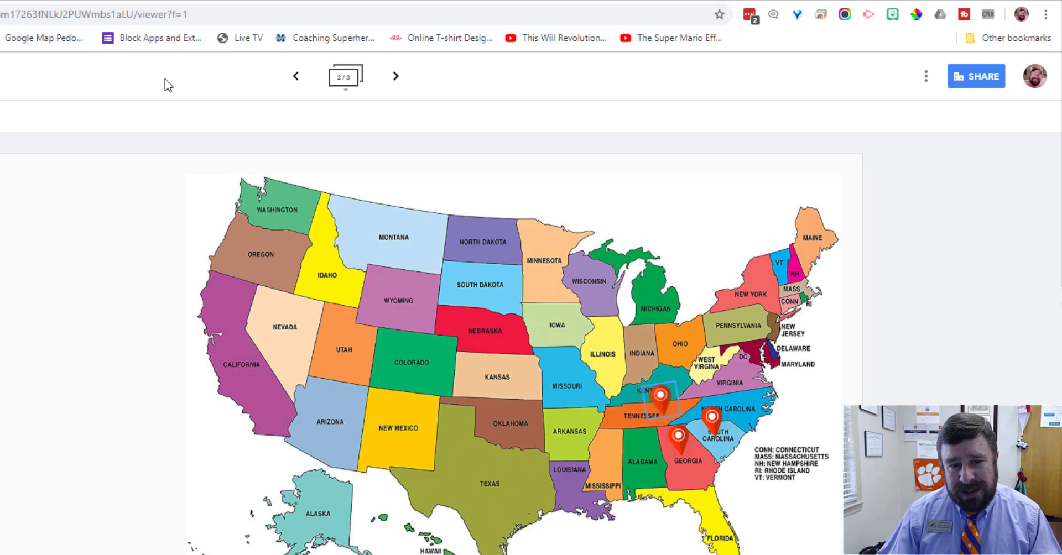
{"action": "left_click", "coordinate": [871, 15]}
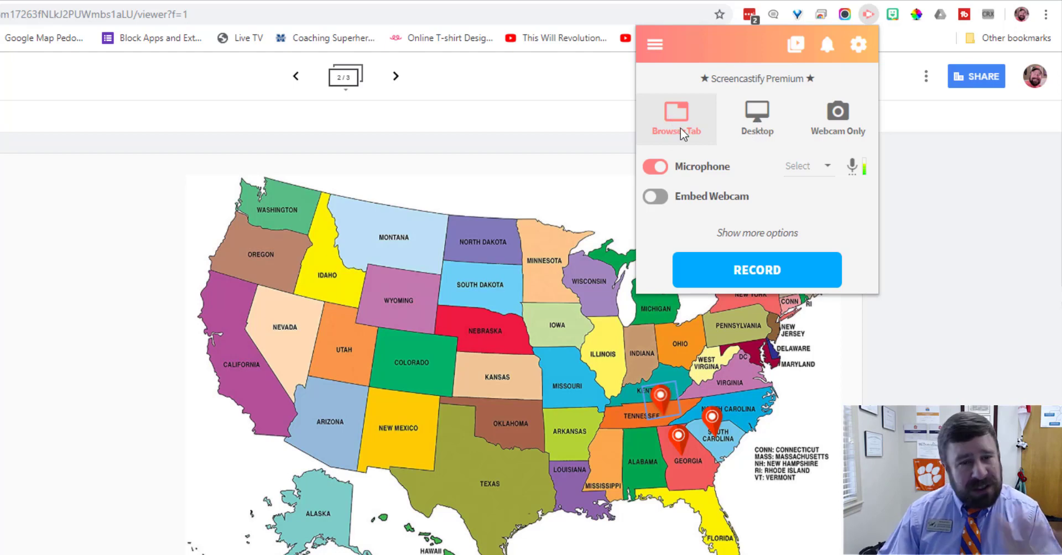
{"action": "left_click", "coordinate": [756, 130]}
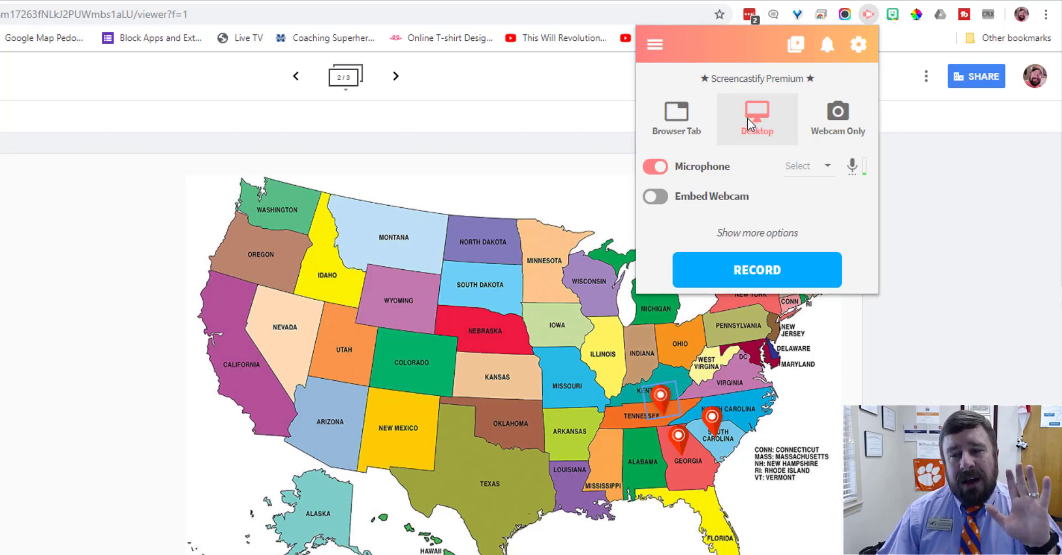
{"action": "left_click", "coordinate": [848, 125]}
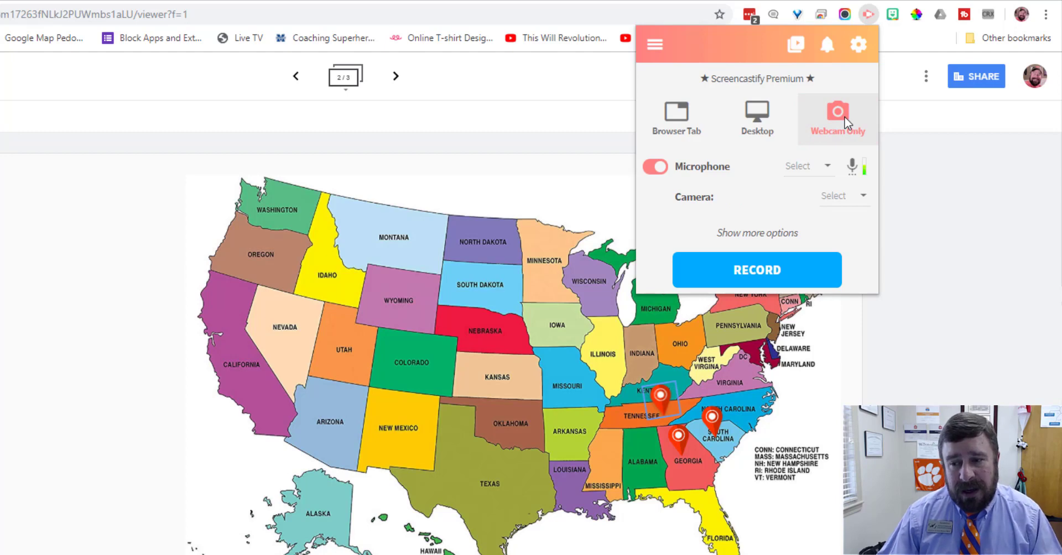
{"action": "left_click", "coordinate": [762, 123]}
Use HD Pro Webcam C920 as the microphone and as the embedded webcam
{"action": "left_click", "coordinate": [819, 168]}
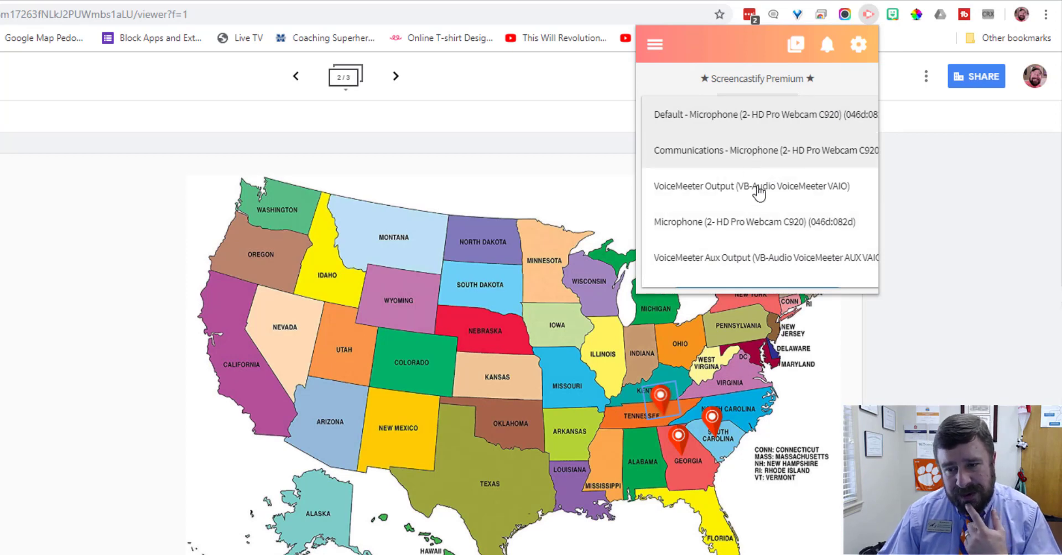
{"action": "left_click", "coordinate": [759, 227]}
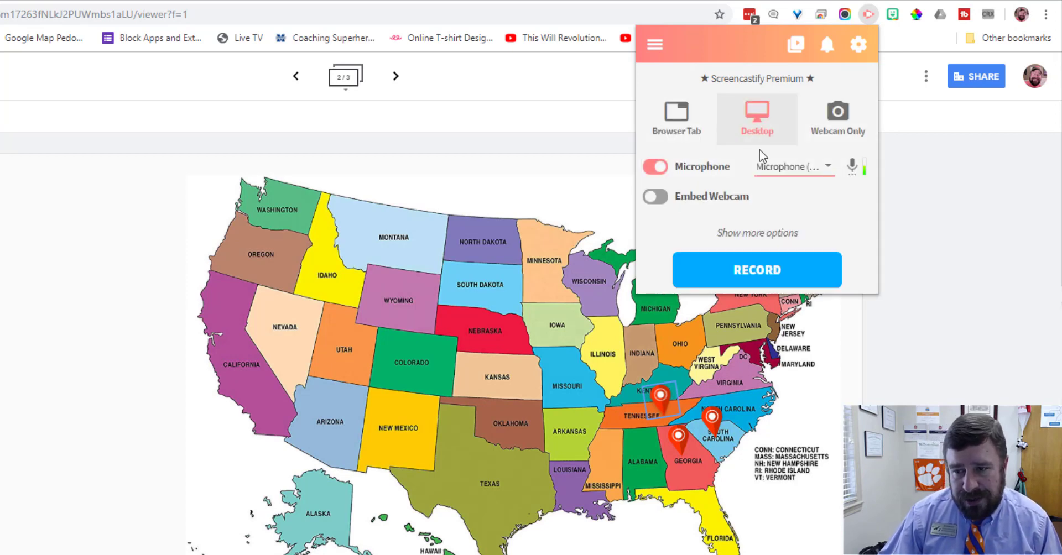
{"action": "left_click", "coordinate": [660, 196]}
{"action": "left_click", "coordinate": [808, 198]}
{"action": "left_click", "coordinate": [758, 200]}
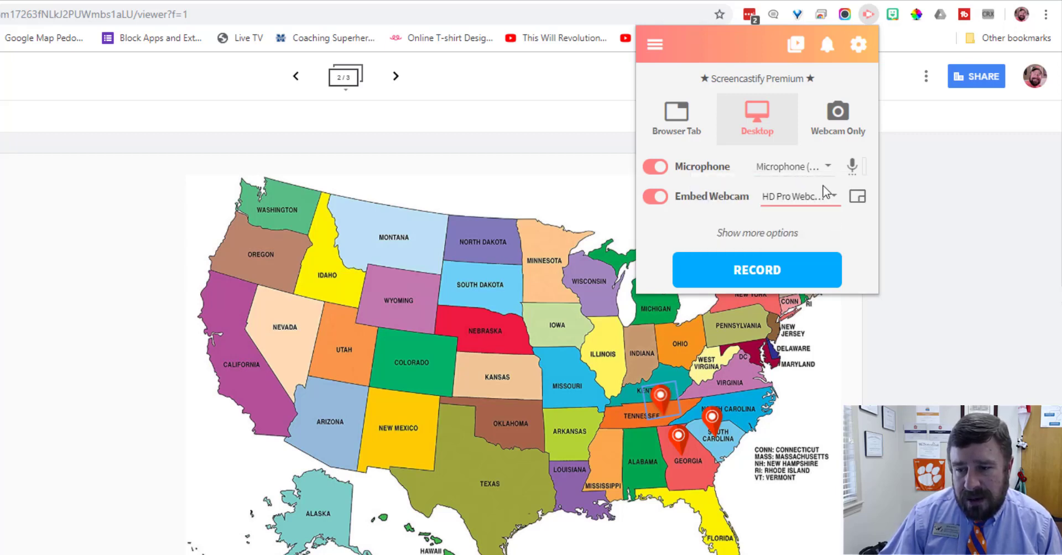
Show more options, toggling System Audio and Show Webcam Preview on and back off
{"action": "left_click", "coordinate": [756, 234]}
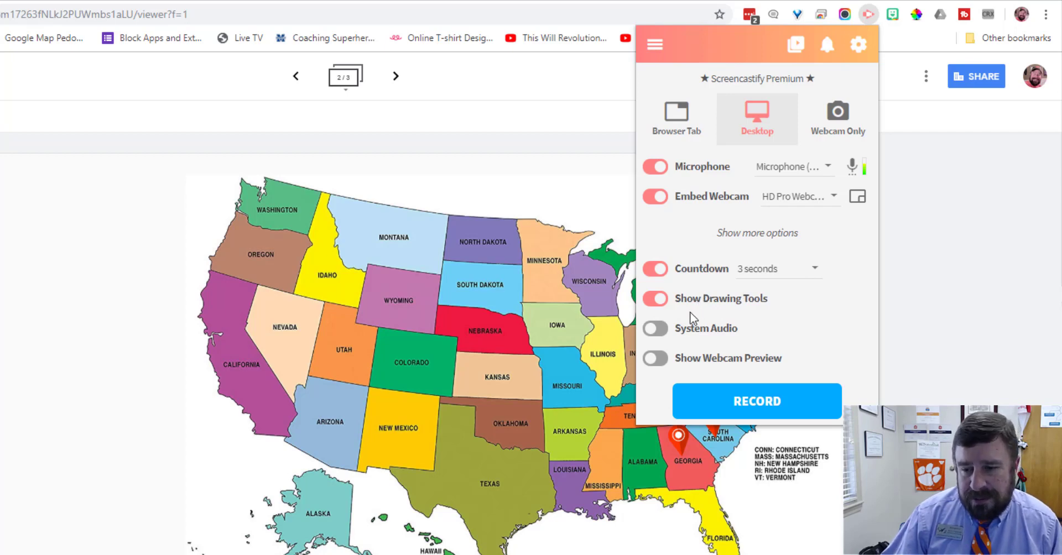
{"action": "left_click", "coordinate": [656, 329]}
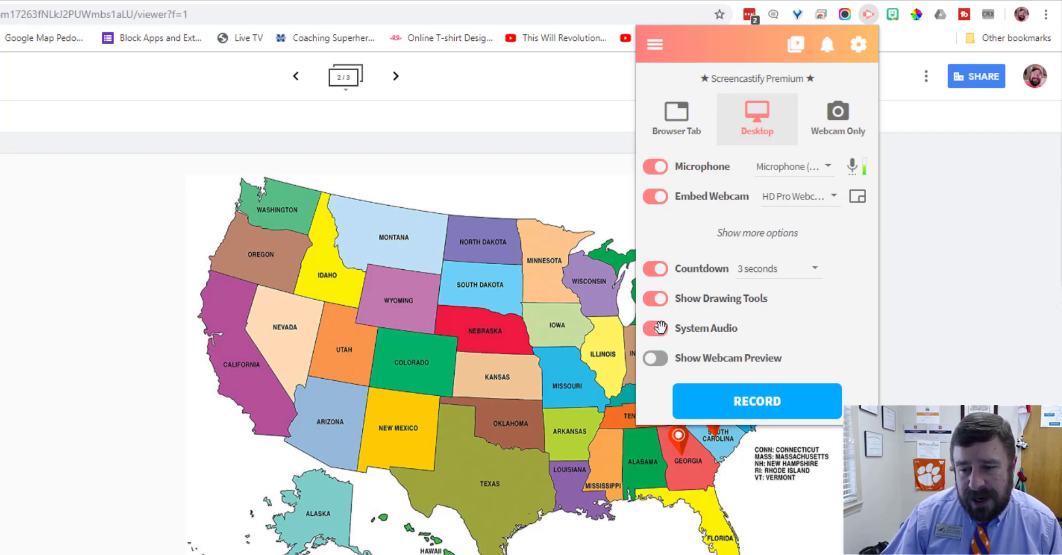
{"action": "left_click", "coordinate": [653, 358]}
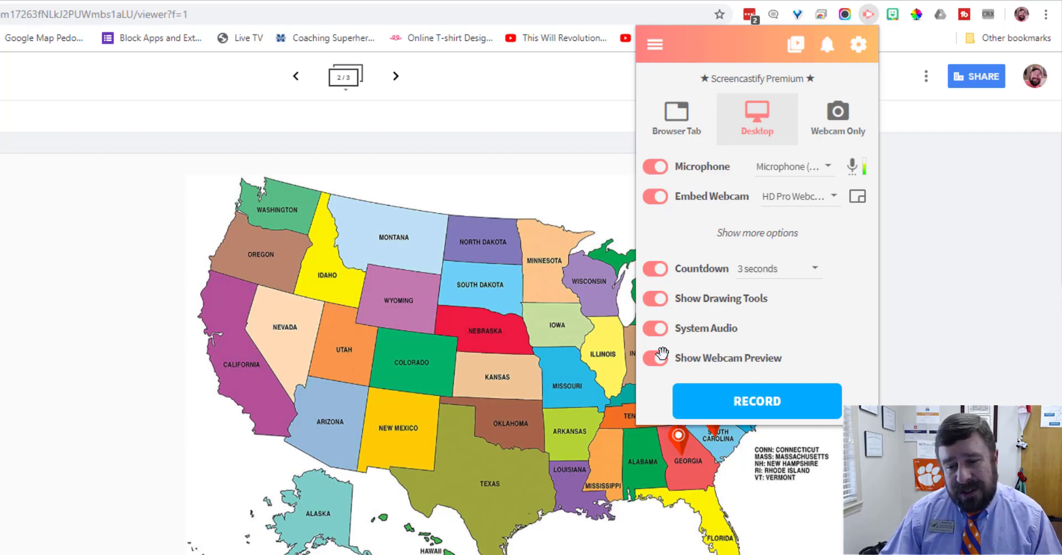
{"action": "left_click", "coordinate": [658, 357]}
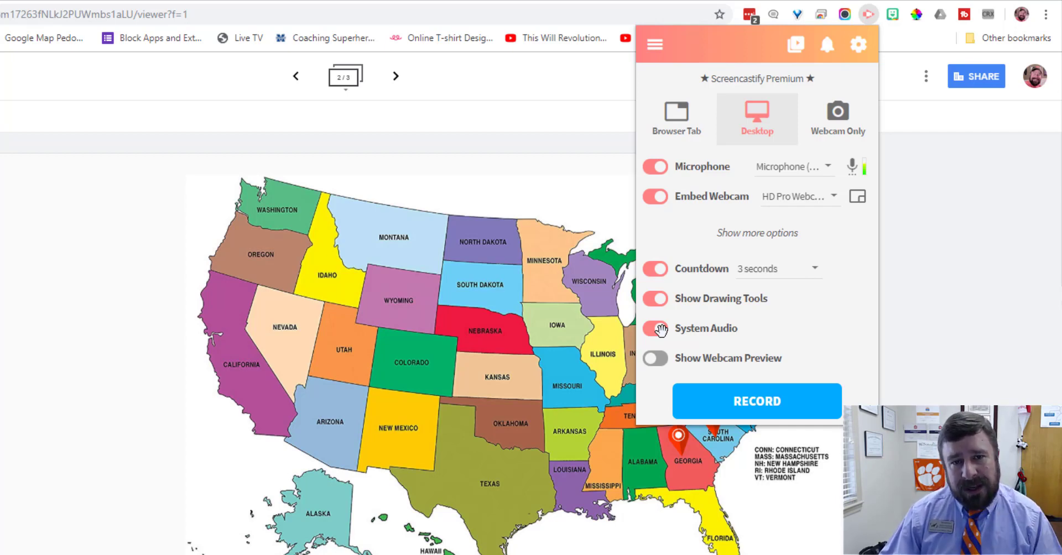
{"action": "left_click", "coordinate": [658, 329]}
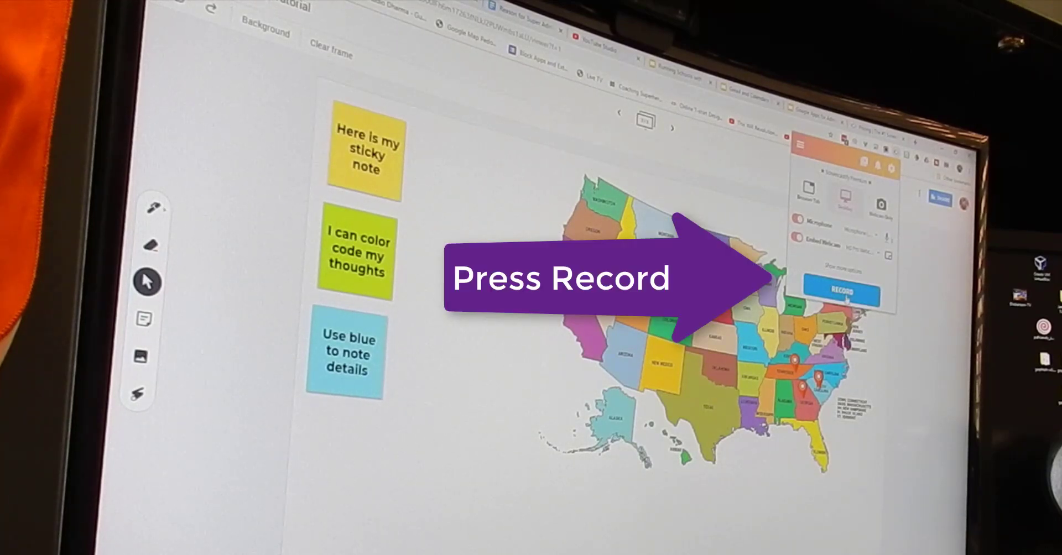
Start the recording, sharing the entire screen (Screen 1)
{"action": "left_click", "coordinate": [846, 298]}
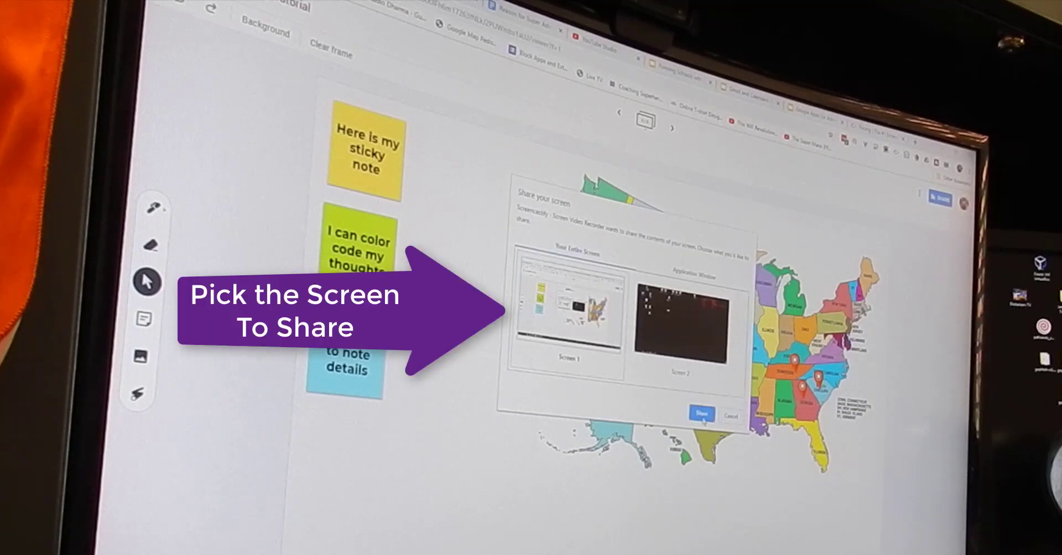
{"action": "left_click", "coordinate": [702, 415]}
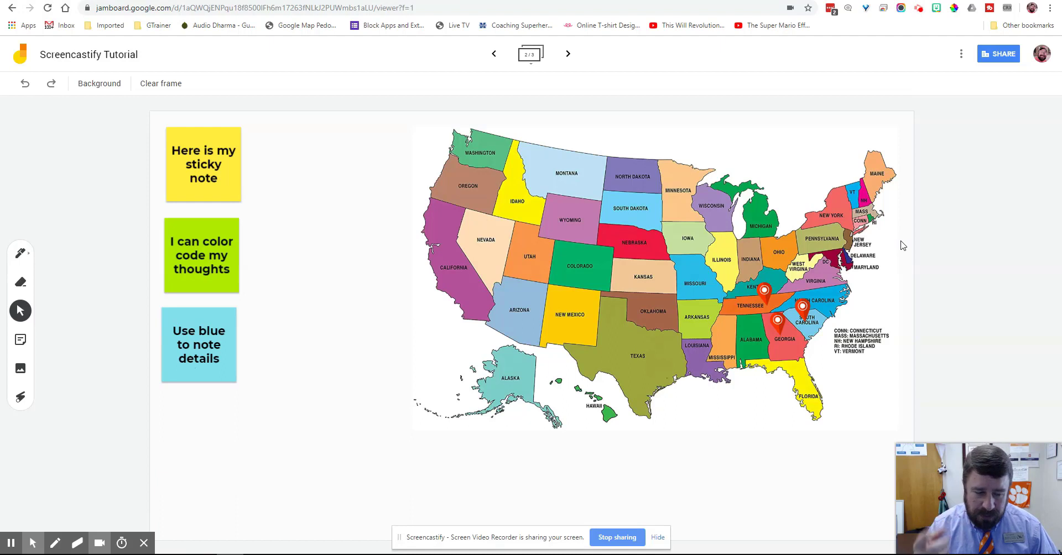
Nudge the webcam overlay, drag the Kentucky pin off the map, and select the map
{"action": "mouse_move", "coordinate": [935, 501]}
{"action": "left_click_drag", "start_coordinate": [935, 502], "coordinate": [956, 500]}
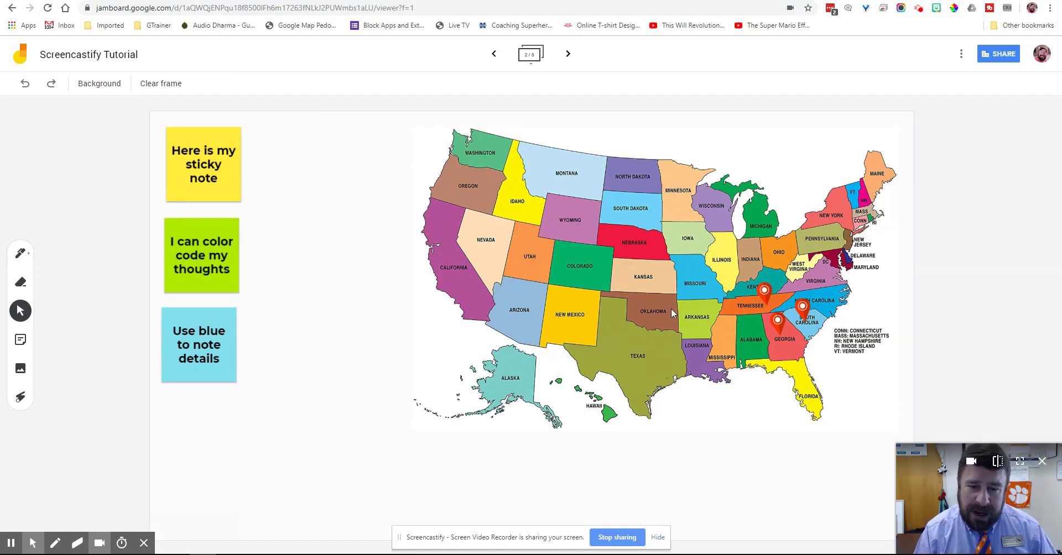
{"action": "left_click_drag", "start_coordinate": [766, 296], "coordinate": [380, 319]}
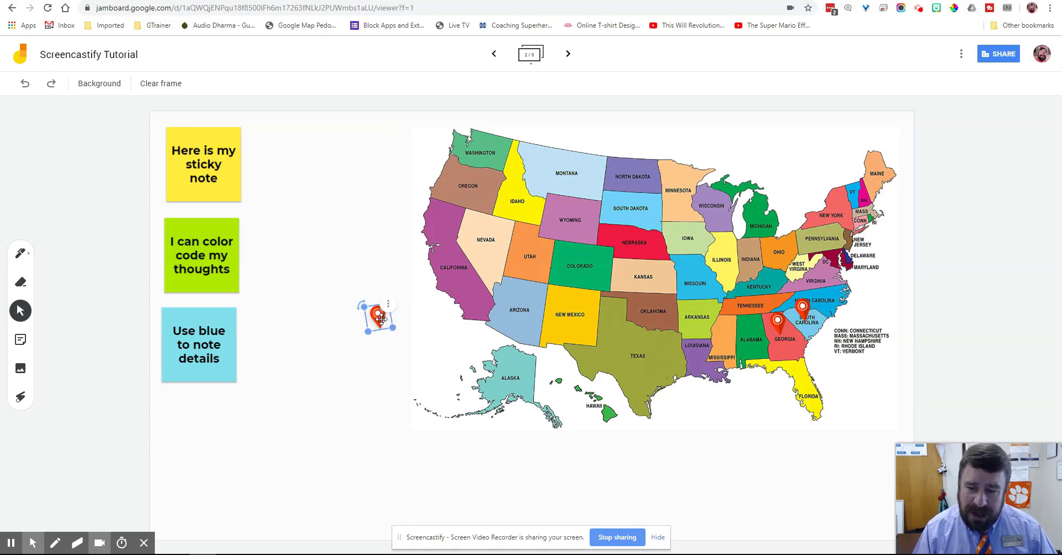
{"action": "left_click", "coordinate": [800, 378]}
Select and deselect the yellow sticky note, show the recording timer, and turn on the pen
{"action": "left_click", "coordinate": [272, 185]}
{"action": "left_click", "coordinate": [225, 180]}
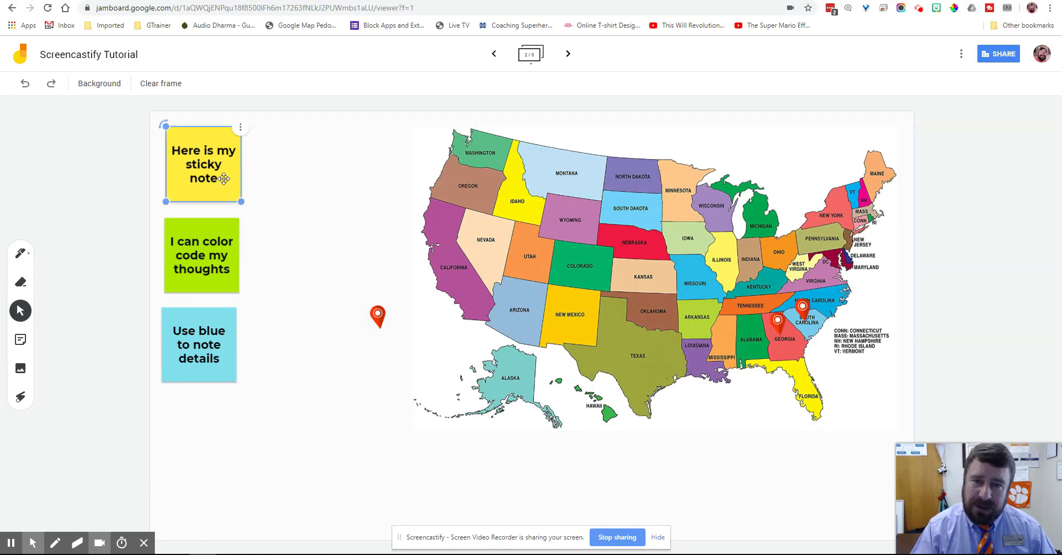
{"action": "left_click", "coordinate": [294, 113]}
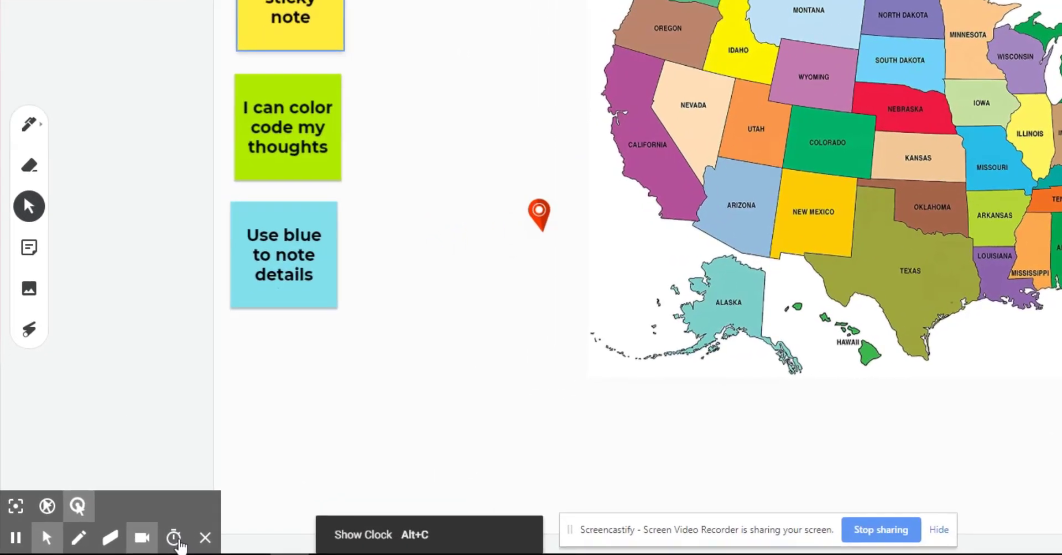
{"action": "left_click", "coordinate": [125, 544]}
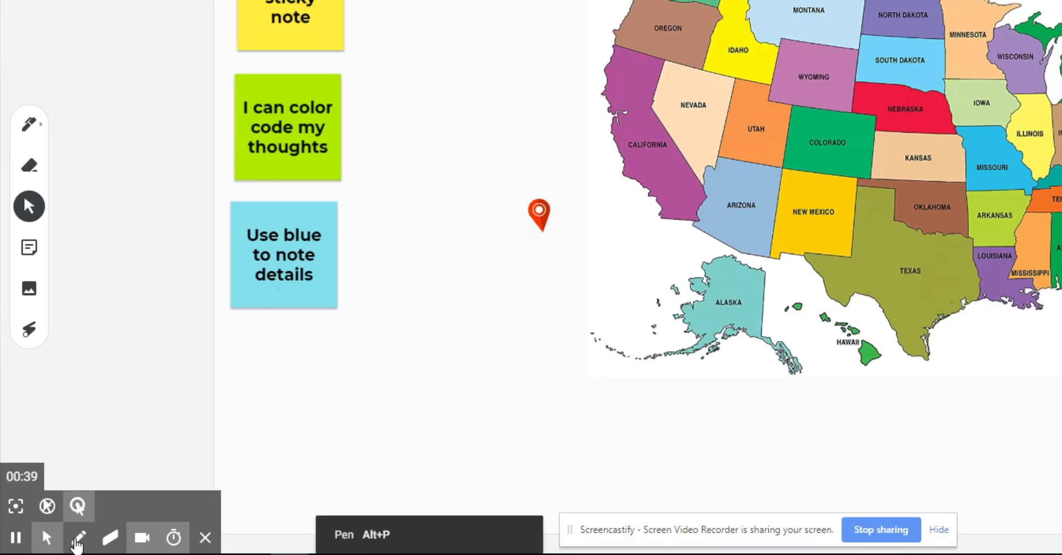
{"action": "left_click", "coordinate": [77, 542]}
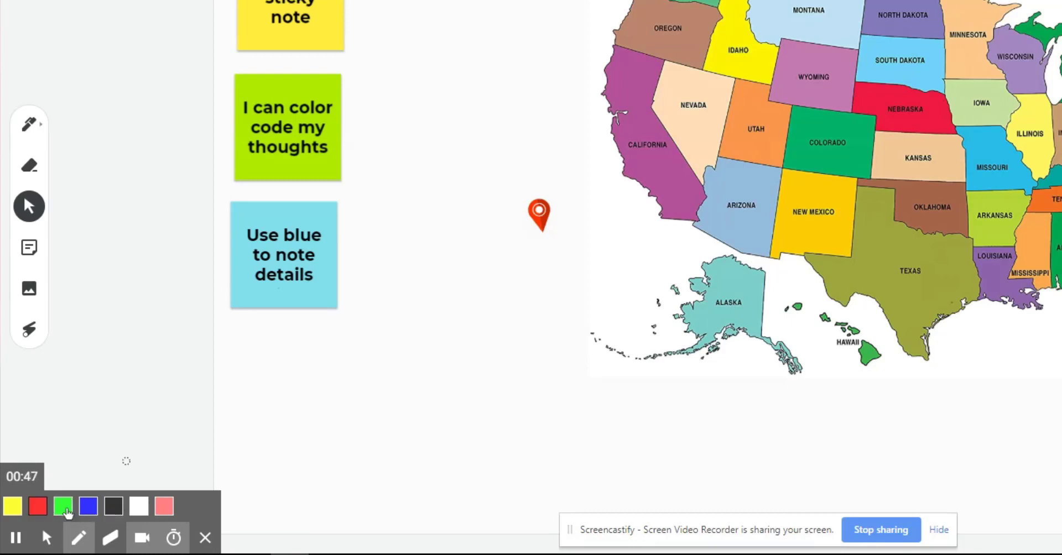
In blue, circle the lone map pin and draw an arrow below the map pointing at the webcam
{"action": "left_click", "coordinate": [88, 506]}
{"action": "mouse_move", "coordinate": [508, 182]}
{"action": "left_mouse_down"}
{"action": "mouse_move", "coordinate": [563, 216]}
{"action": "mouse_move", "coordinate": [504, 179]}
{"action": "left_mouse_up"}
{"action": "left_click_drag", "start_coordinate": [579, 410], "coordinate": [790, 434]}
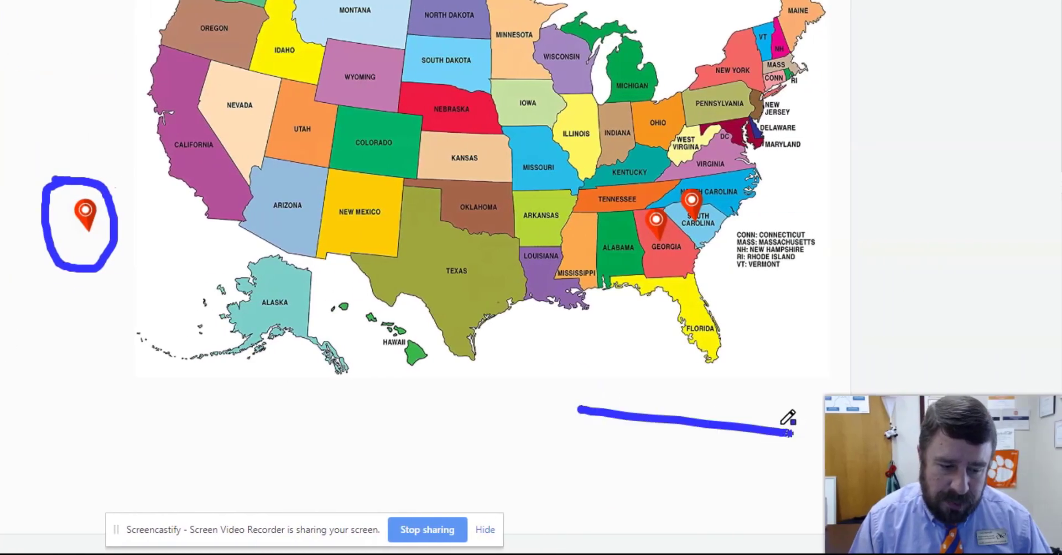
{"action": "mouse_move", "coordinate": [757, 403]}
{"action": "left_mouse_down"}
{"action": "mouse_move", "coordinate": [804, 437]}
{"action": "mouse_move", "coordinate": [748, 459]}
{"action": "left_mouse_up"}
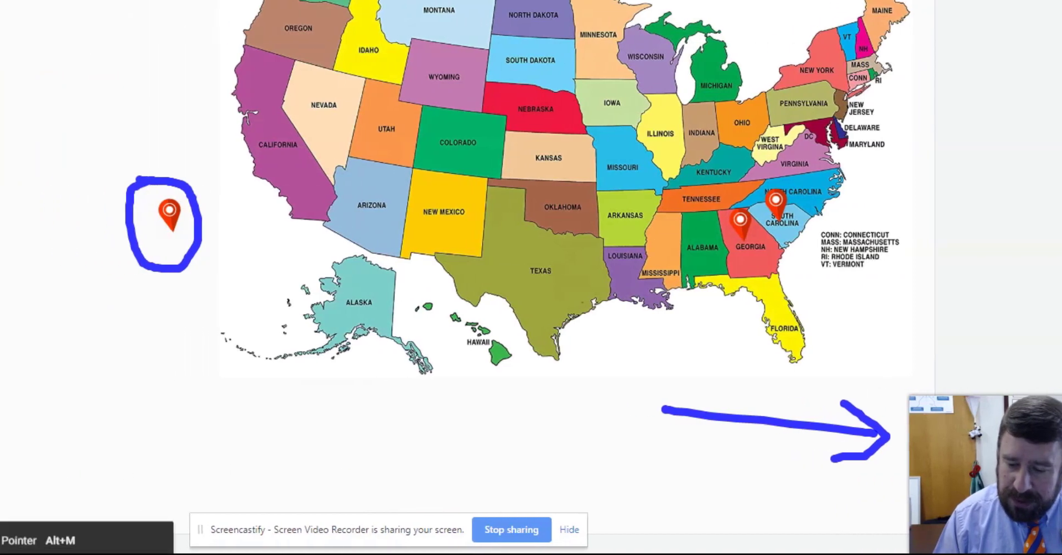
Switch to the eraser with Alt+E and erase the blue circle around the pin
{"action": "key", "text": "alt+e"}
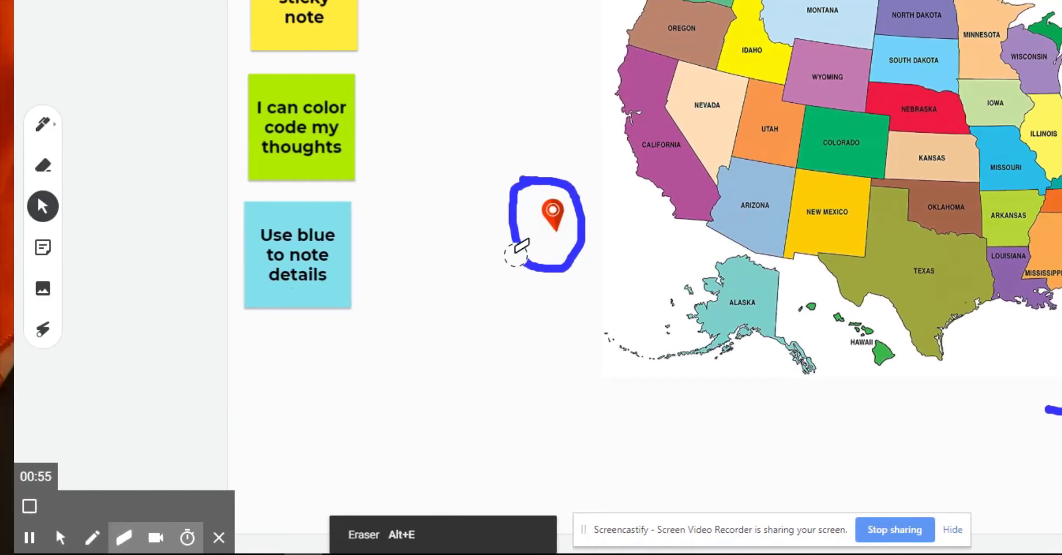
{"action": "mouse_move", "coordinate": [515, 254]}
{"action": "left_mouse_down"}
{"action": "mouse_move", "coordinate": [513, 196]}
{"action": "mouse_move", "coordinate": [545, 172]}
{"action": "mouse_move", "coordinate": [568, 175]}
{"action": "mouse_move", "coordinate": [572, 189]}
{"action": "mouse_move", "coordinate": [523, 195]}
{"action": "mouse_move", "coordinate": [580, 225]}
{"action": "mouse_move", "coordinate": [524, 223]}
{"action": "mouse_move", "coordinate": [548, 254]}
{"action": "mouse_move", "coordinate": [540, 280]}
{"action": "mouse_move", "coordinate": [573, 235]}
{"action": "left_mouse_up"}
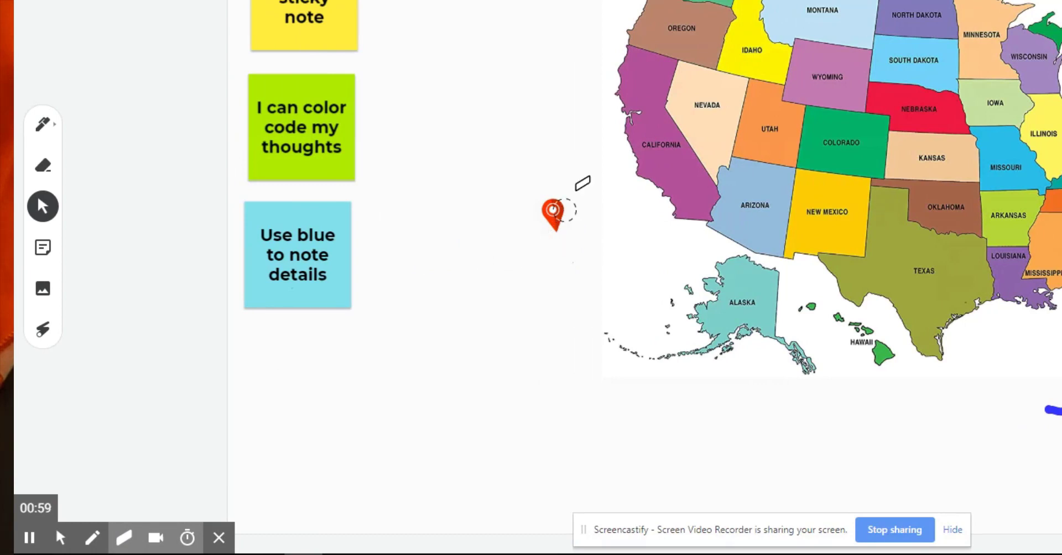
{"action": "mouse_move", "coordinate": [161, 541]}
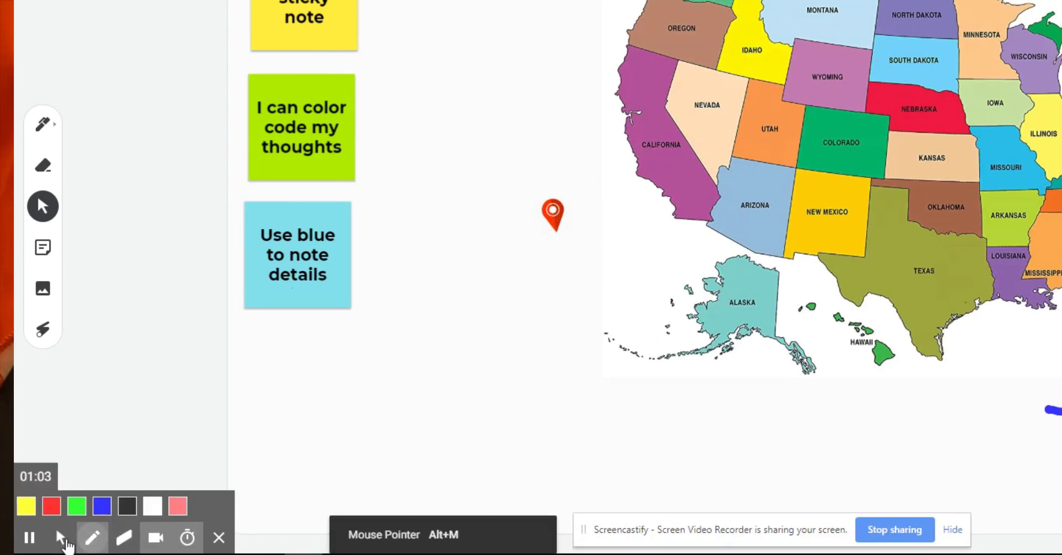
Return to the plain mouse pointer, toggle Focus Mouse off, and dismiss Jamboard's Background palette unchanged
{"action": "left_click", "coordinate": [62, 539]}
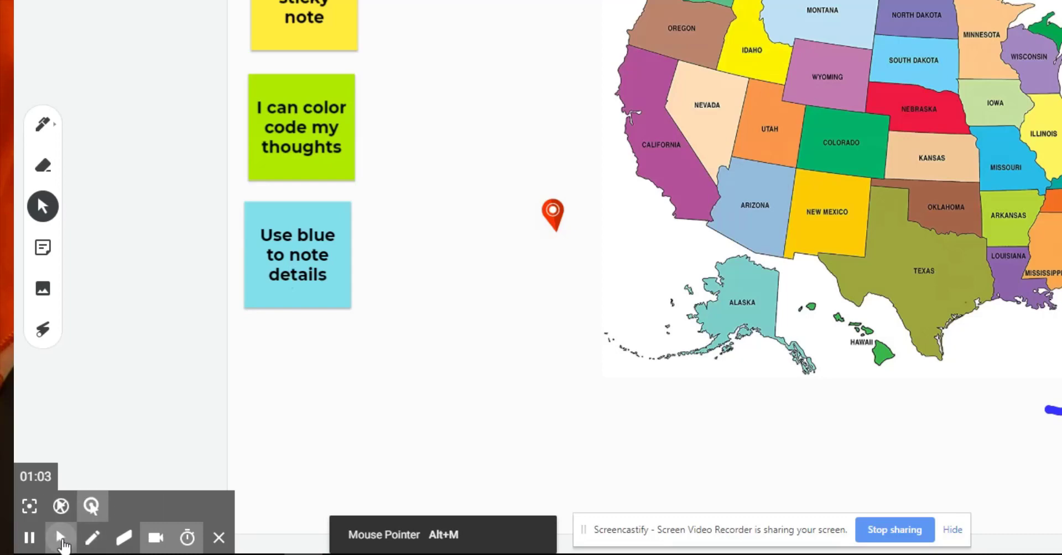
{"action": "left_click", "coordinate": [30, 507]}
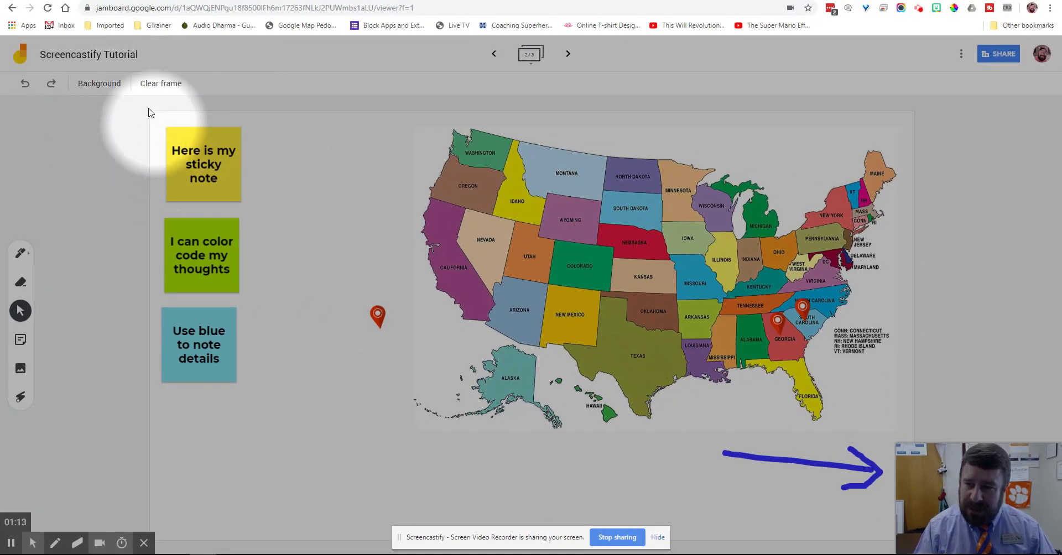
{"action": "left_click", "coordinate": [117, 91]}
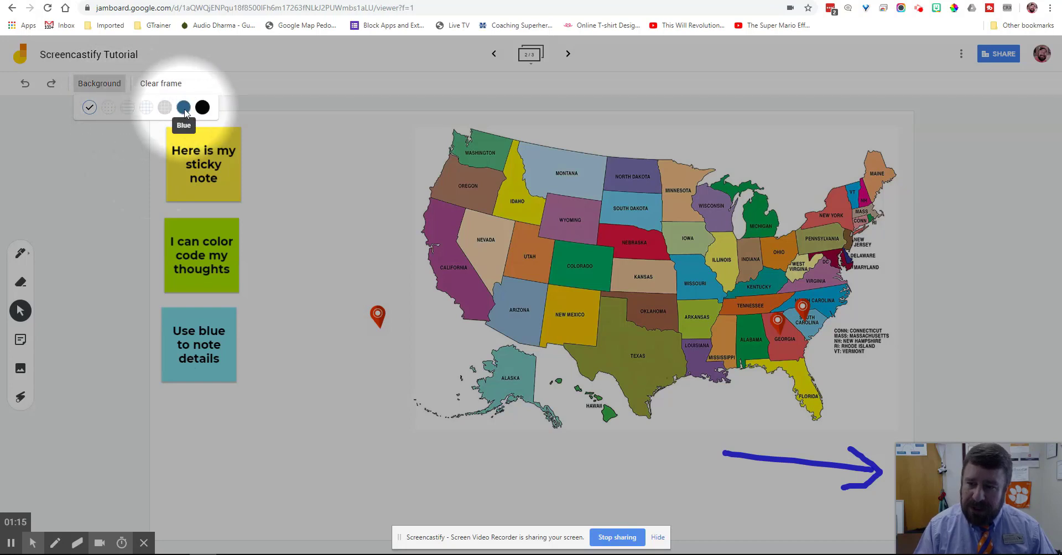
{"action": "left_click", "coordinate": [296, 121]}
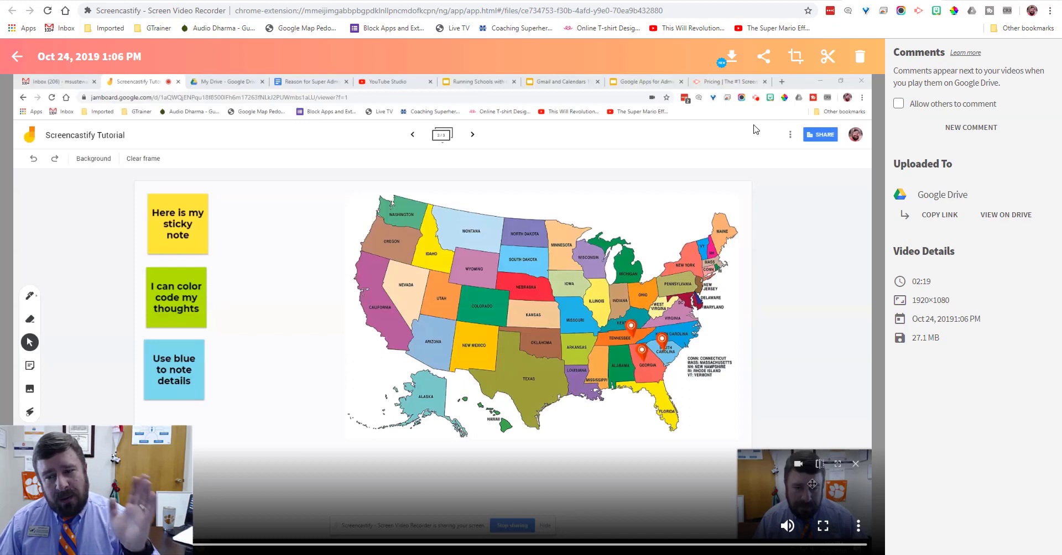
Stop the recording, close the extension popup, and bring up the video's download options
{"action": "left_click", "coordinate": [918, 11]}
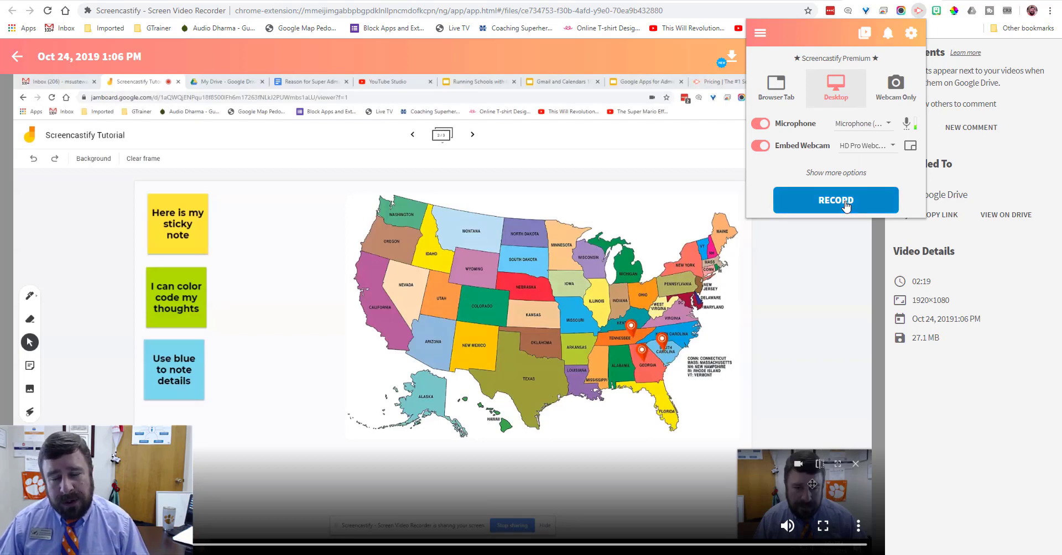
{"action": "left_click", "coordinate": [935, 42]}
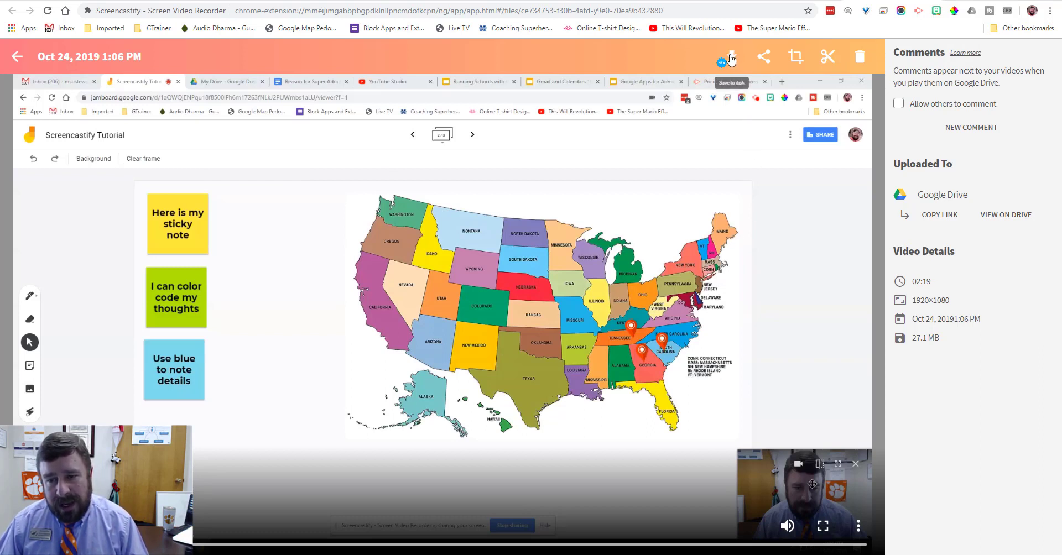
{"action": "left_click", "coordinate": [731, 59]}
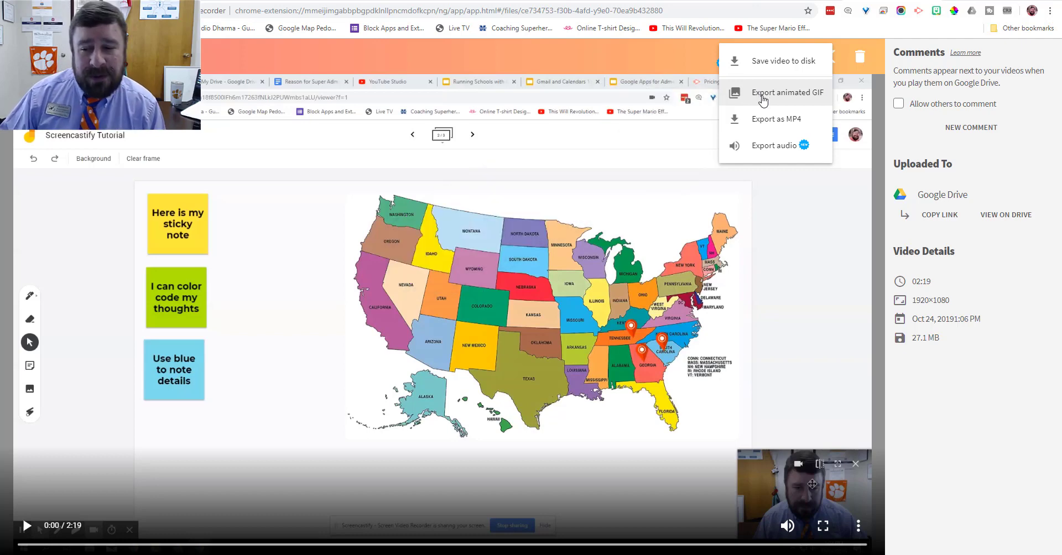
{"action": "left_click", "coordinate": [731, 56]}
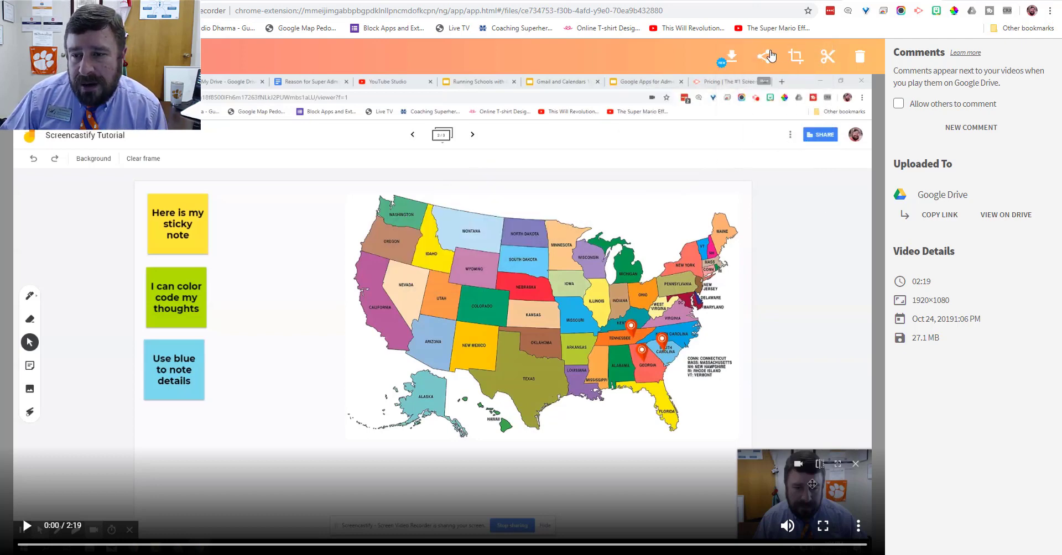
{"action": "left_click", "coordinate": [830, 57]}
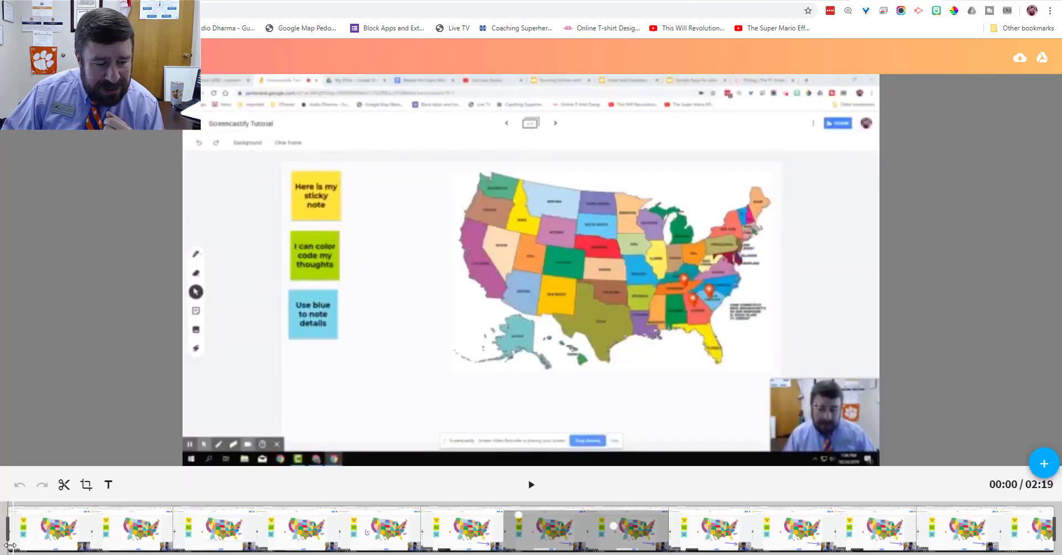
{"action": "left_click_drag", "start_coordinate": [10, 546], "coordinate": [419, 529]}
{"action": "mouse_move", "coordinate": [1054, 523]}
{"action": "left_mouse_down"}
{"action": "mouse_move", "coordinate": [670, 539]}
{"action": "mouse_move", "coordinate": [253, 509]}
{"action": "left_mouse_up"}
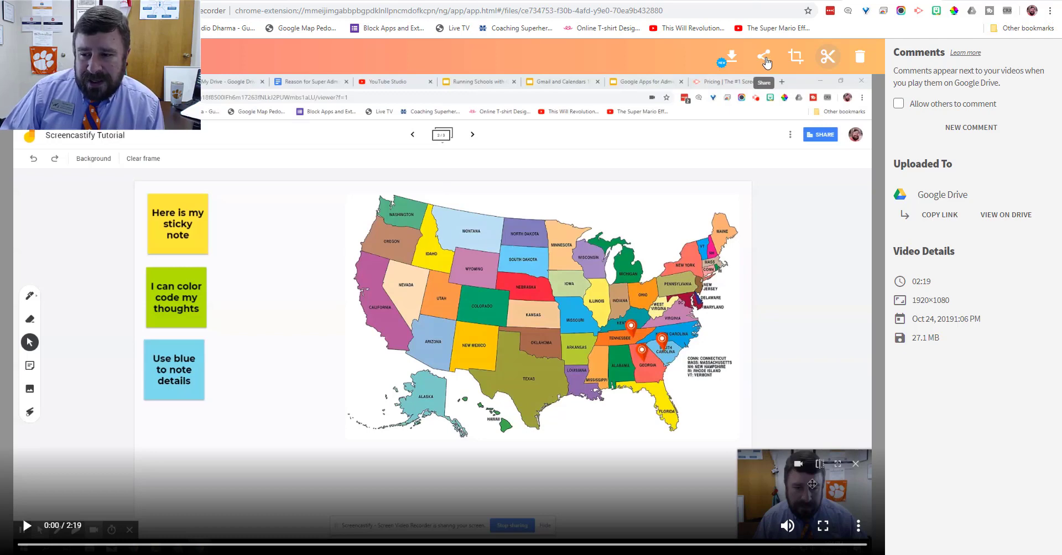
Share the recording to Google Drive as Unlisted and copy its shareable link
{"action": "left_click", "coordinate": [764, 57]}
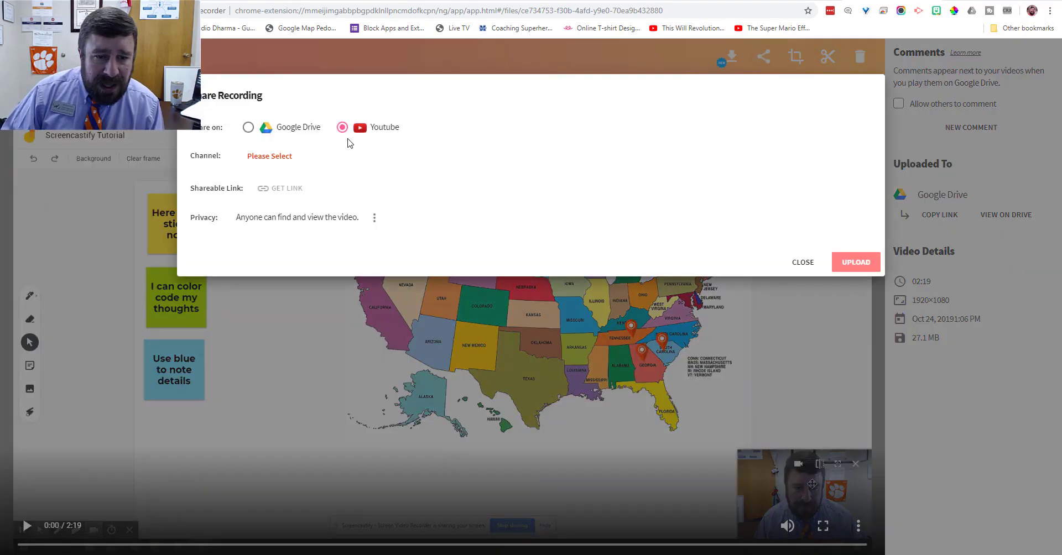
{"action": "left_click", "coordinate": [248, 127]}
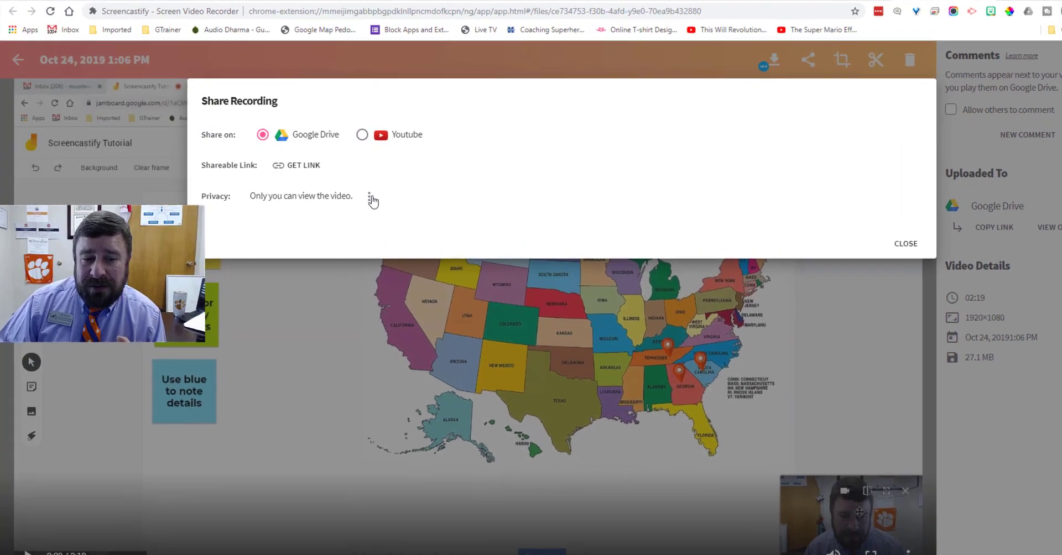
{"action": "left_click", "coordinate": [348, 186]}
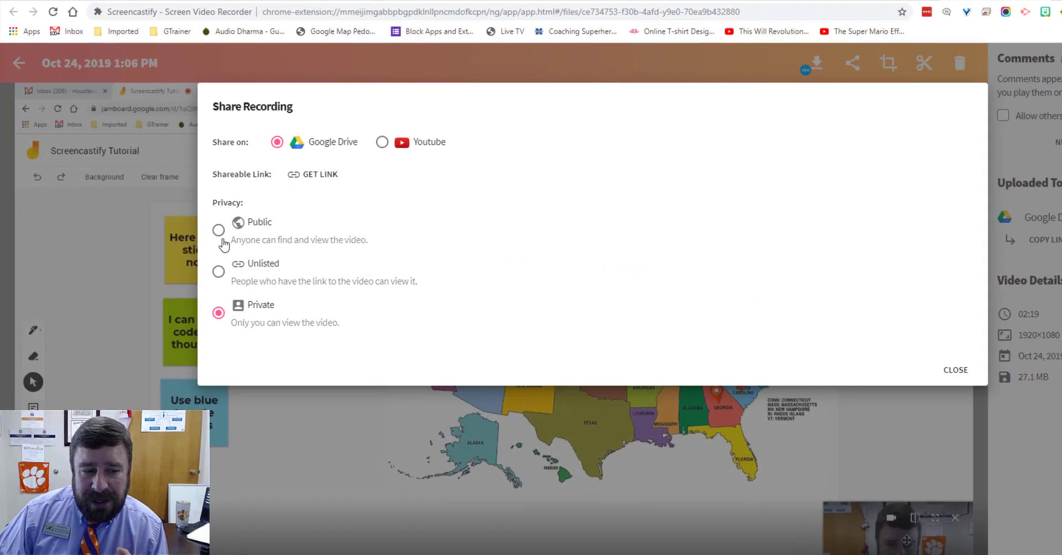
{"action": "left_click", "coordinate": [220, 272]}
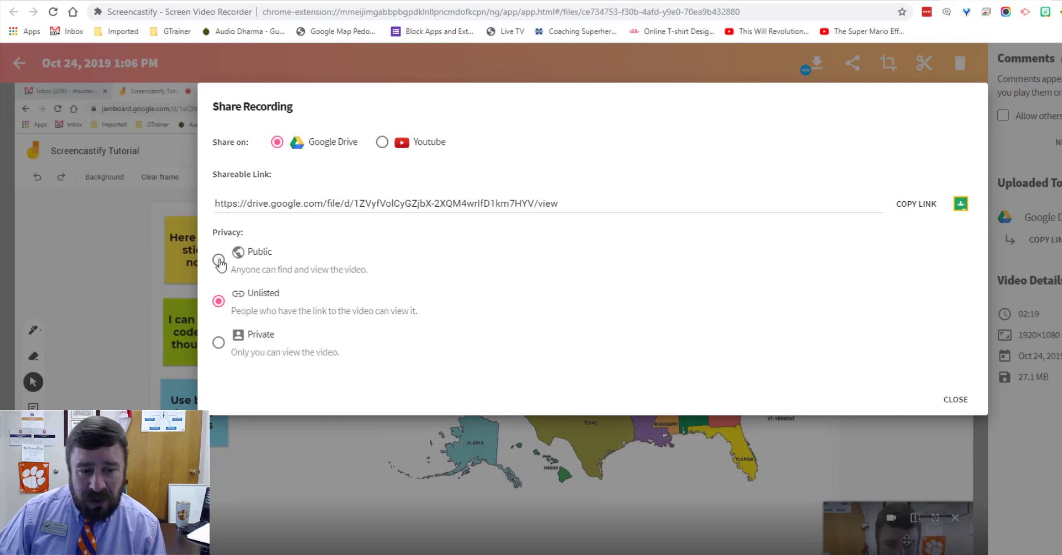
{"action": "left_click", "coordinate": [219, 260]}
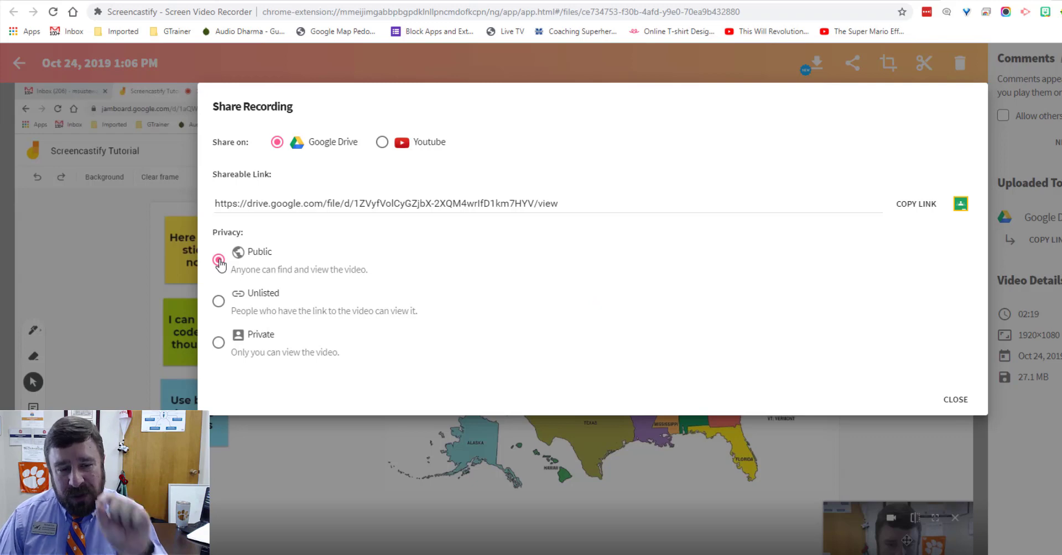
{"action": "left_click", "coordinate": [218, 301]}
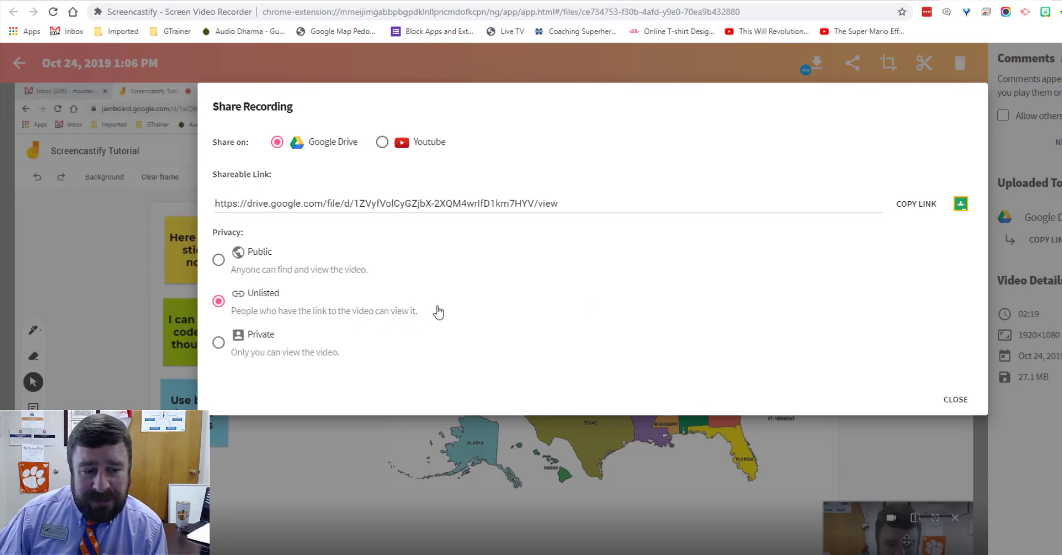
{"action": "left_click", "coordinate": [919, 208]}
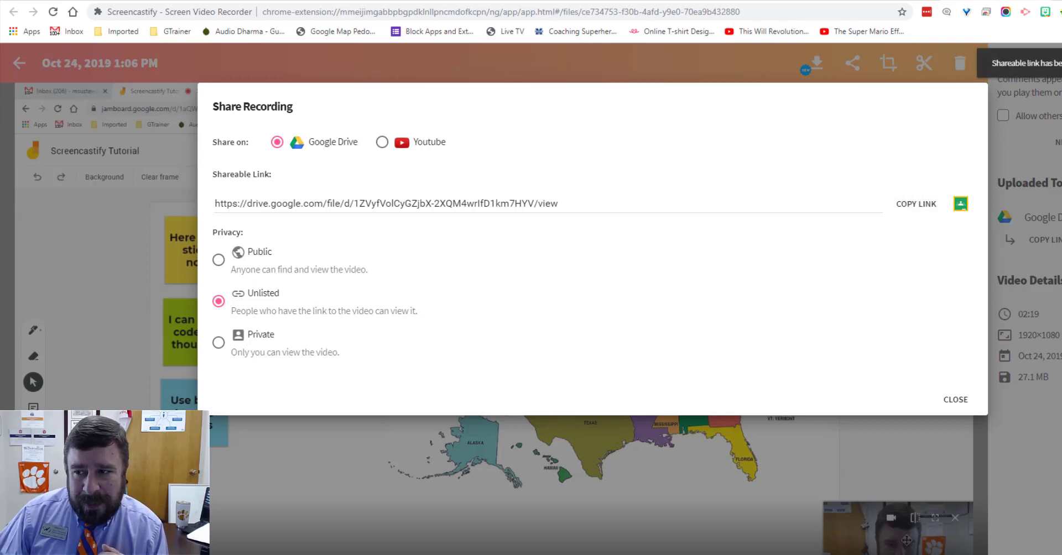
{"action": "left_click", "coordinate": [960, 203]}
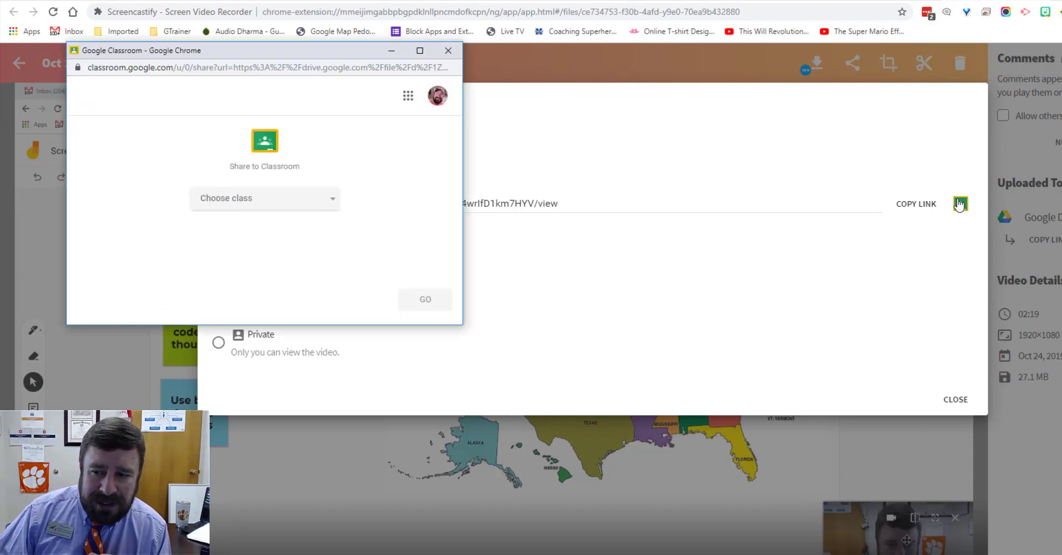
{"action": "left_click", "coordinate": [332, 213]}
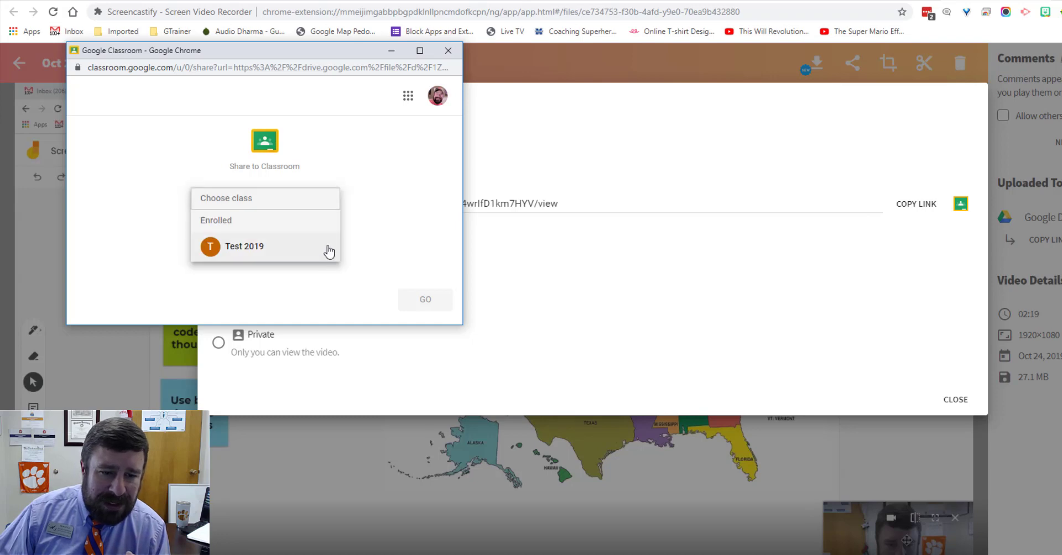
{"action": "left_click", "coordinate": [322, 249]}
{"action": "left_click", "coordinate": [465, 224]}
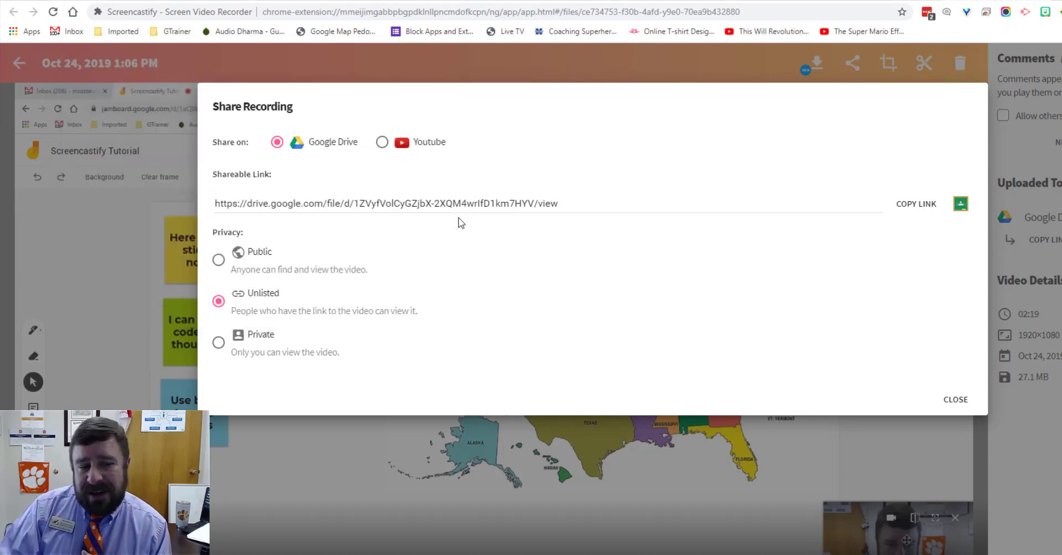
Close the Share Recording dialog and reopen the download and export options
{"action": "left_click", "coordinate": [954, 399]}
{"action": "left_click", "coordinate": [815, 59]}
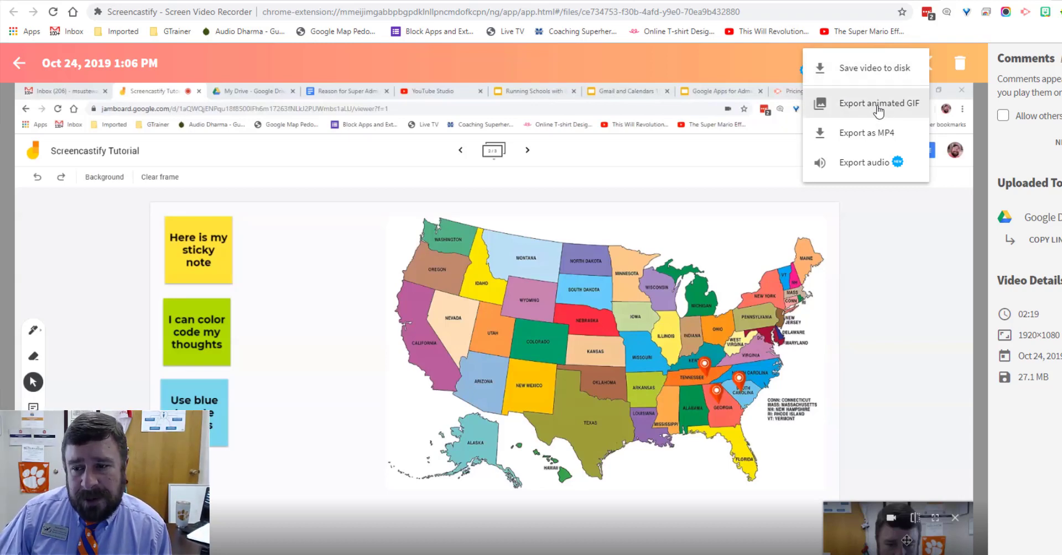
Dismiss the export menu to return to the 2:19 recording's viewer page
{"action": "left_click", "coordinate": [885, 248]}
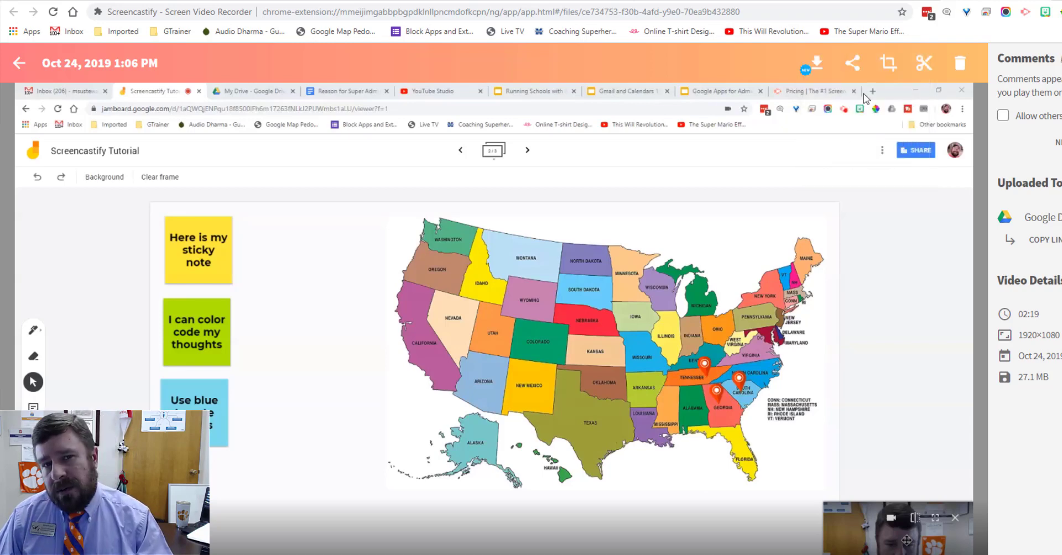